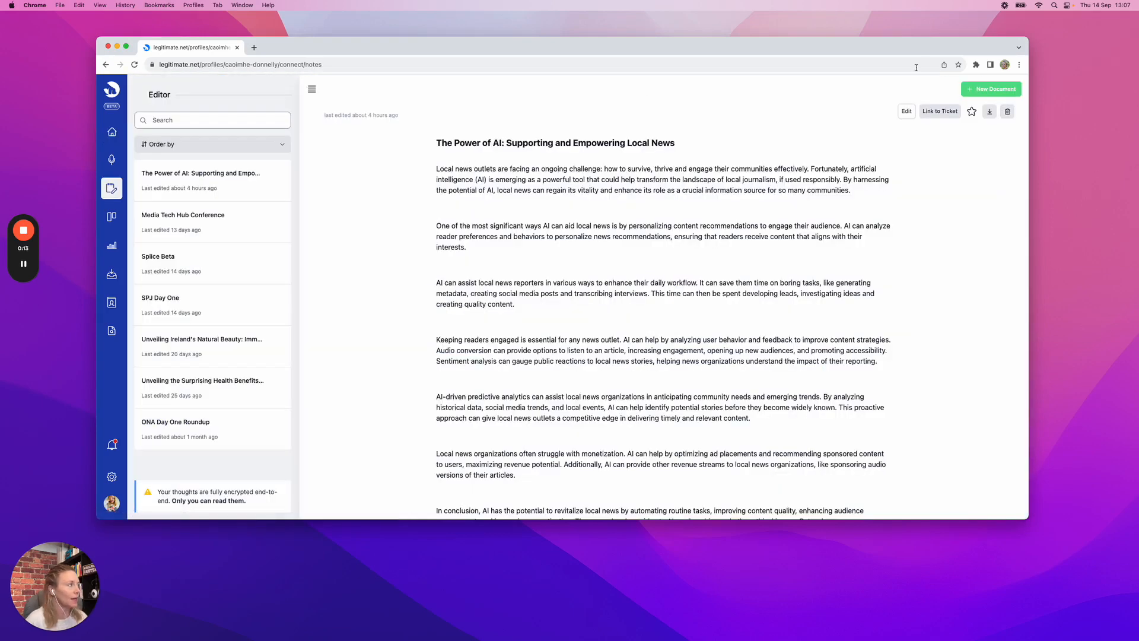
# Create a new document and start it from Cicero's article suggestion "Rethinking Journalism: AI's Lifeline for Local News Outlets"
pyautogui.click(986, 90)
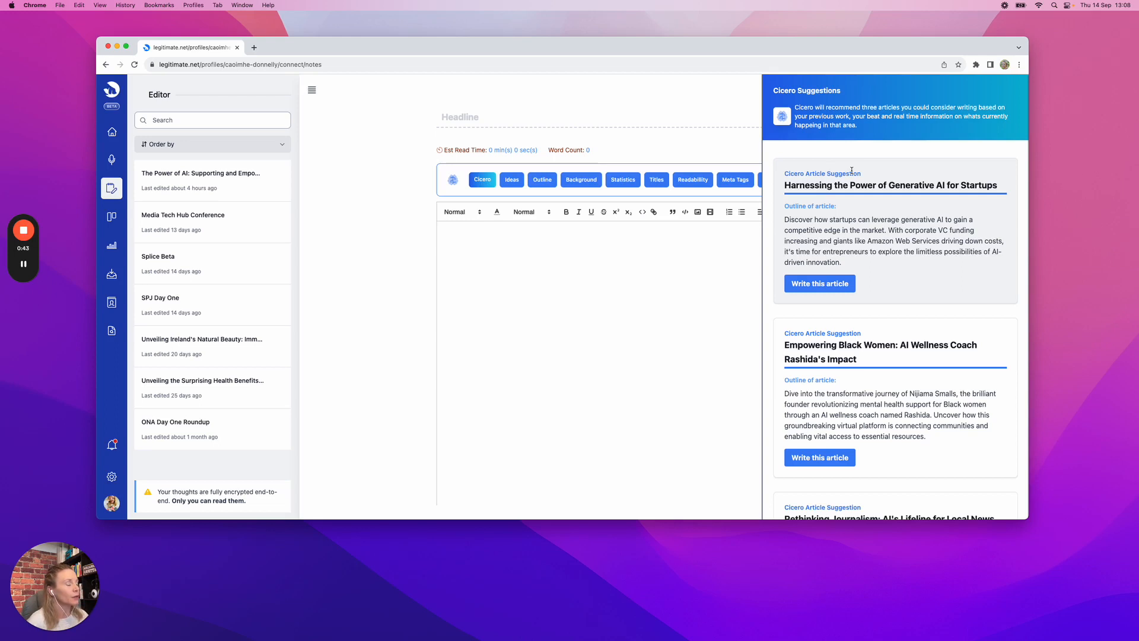
pyautogui.scroll(-1, 851, 170)
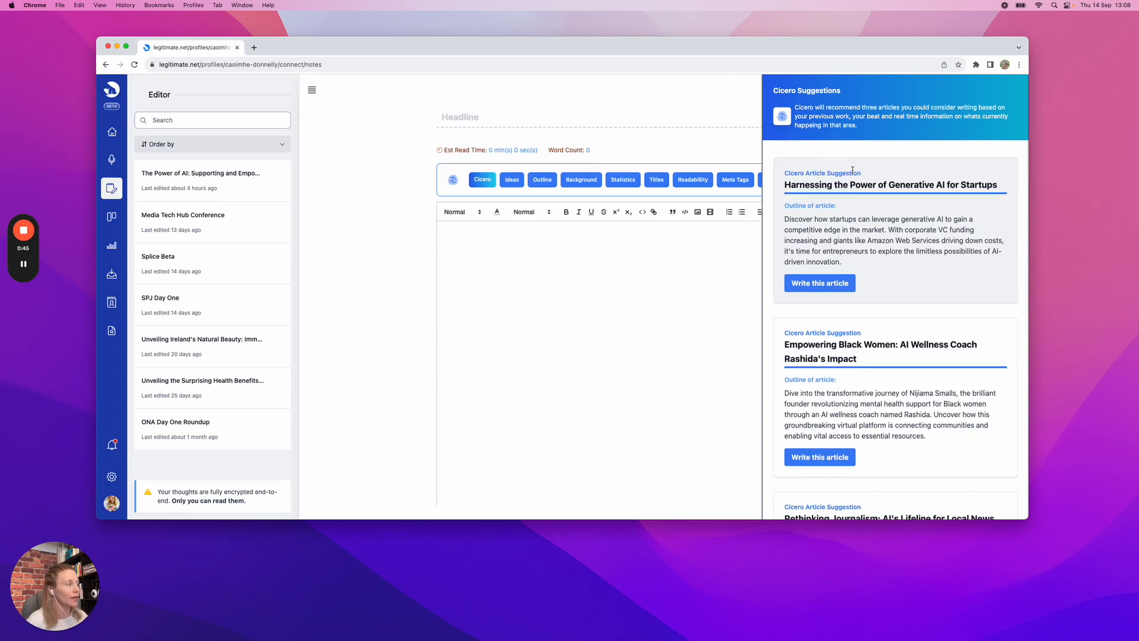
pyautogui.scroll(-5, 852, 170)
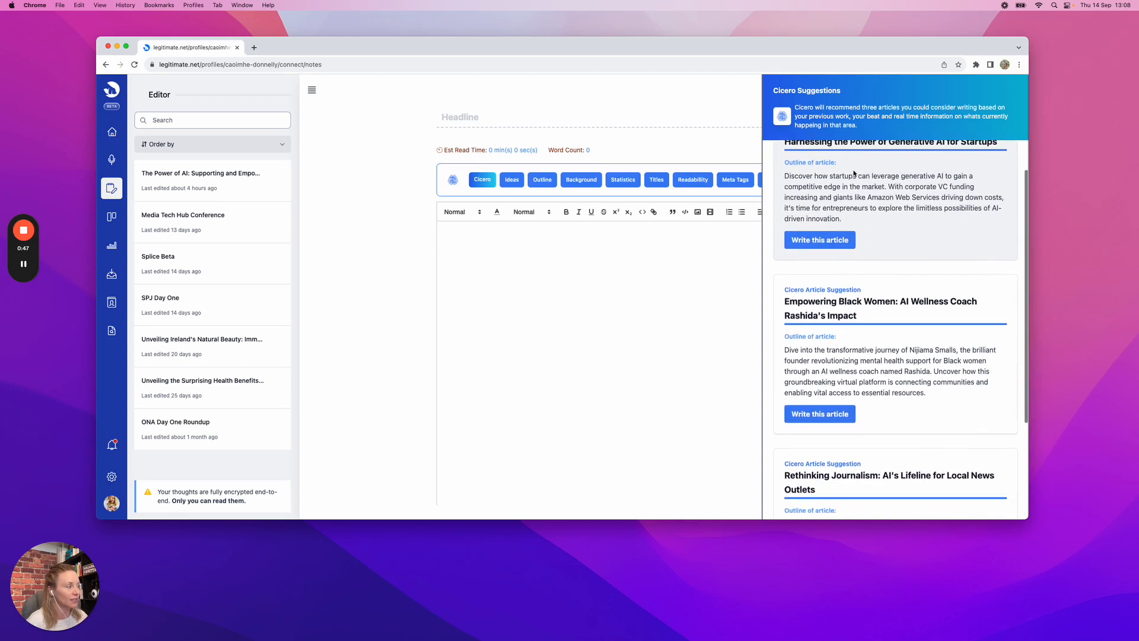
pyautogui.scroll(-5, 855, 172)
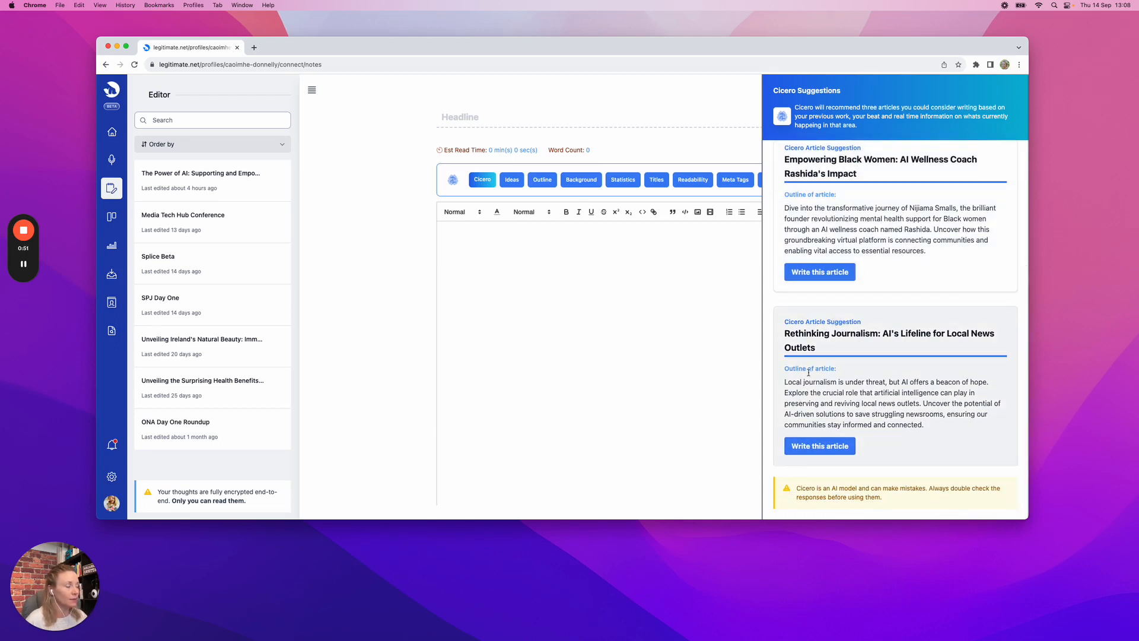
pyautogui.click(830, 449)
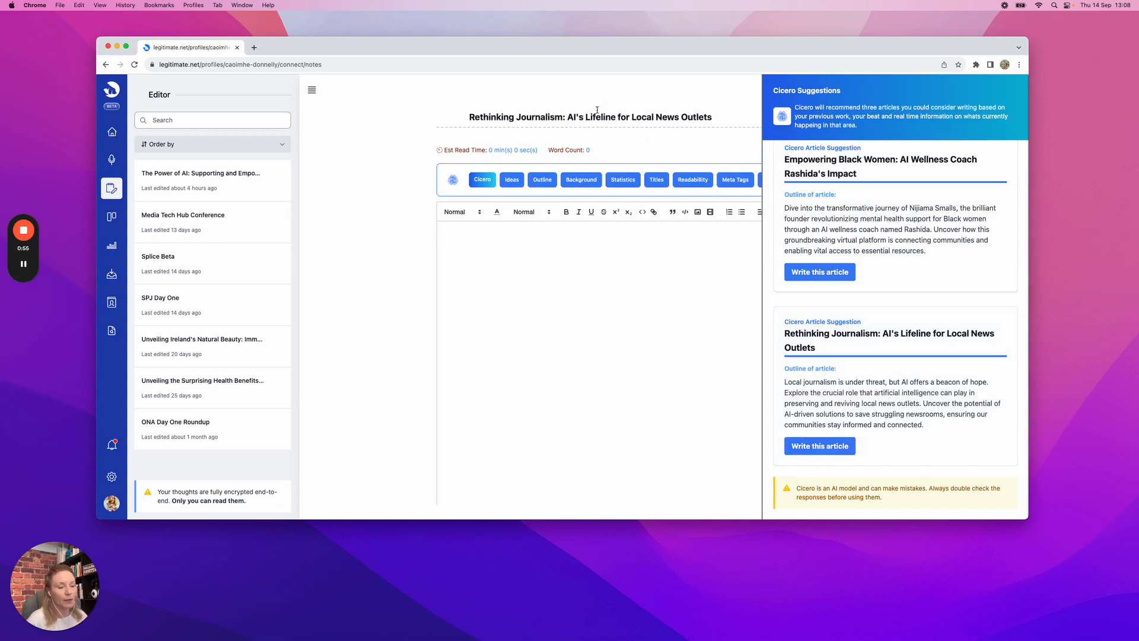
# Close the article suggestions and delete the whole headline of the new document
pyautogui.click(684, 137)
pyautogui.moveTo(712, 117); pyautogui.dragTo(454, 119)
pyautogui.press('BackSpace')
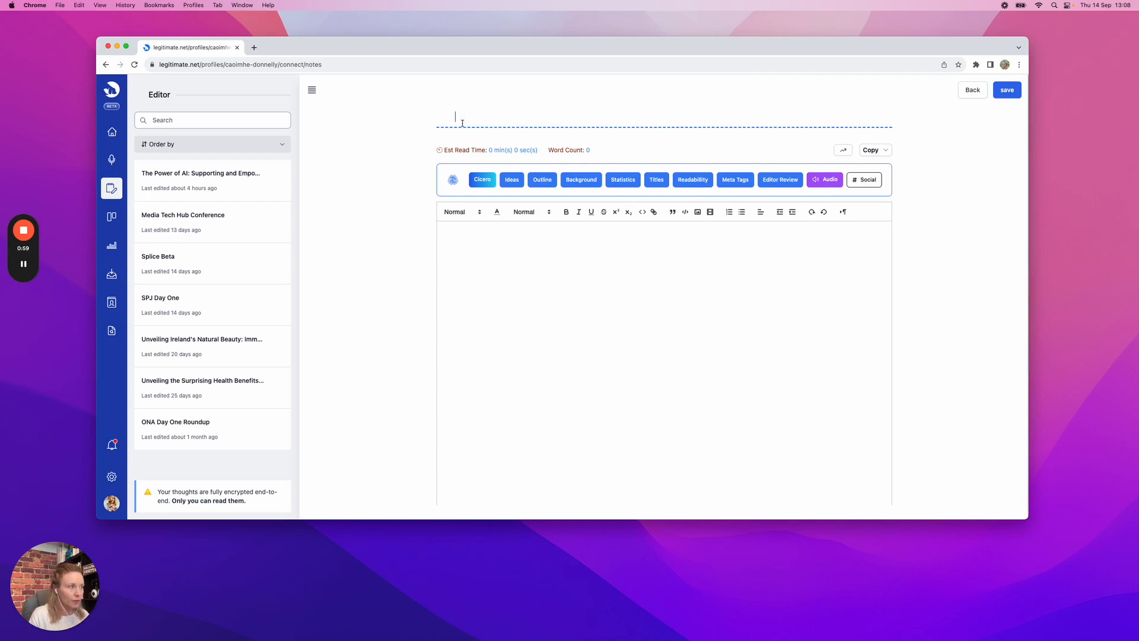
# Generate article ideas about "walking in ireland" and use "Exploring the Enchanting Countryside: A Journey Through Ireland's Most Scenic Walking Trails" as the headline
pyautogui.click(510, 182)
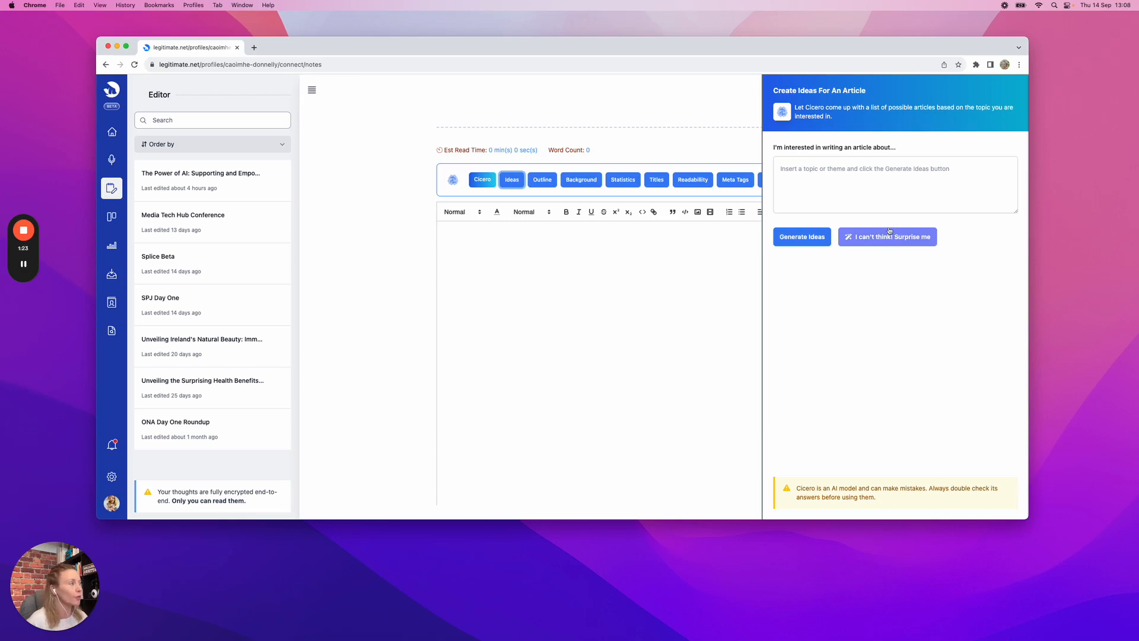
pyautogui.click(817, 171)
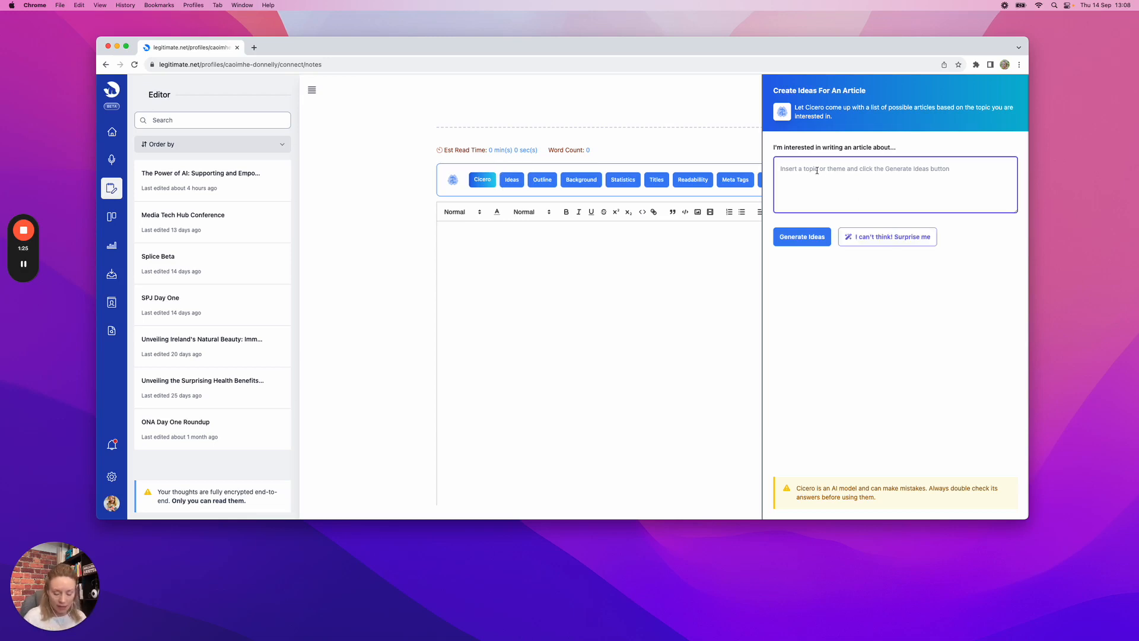
pyautogui.write('walking in')
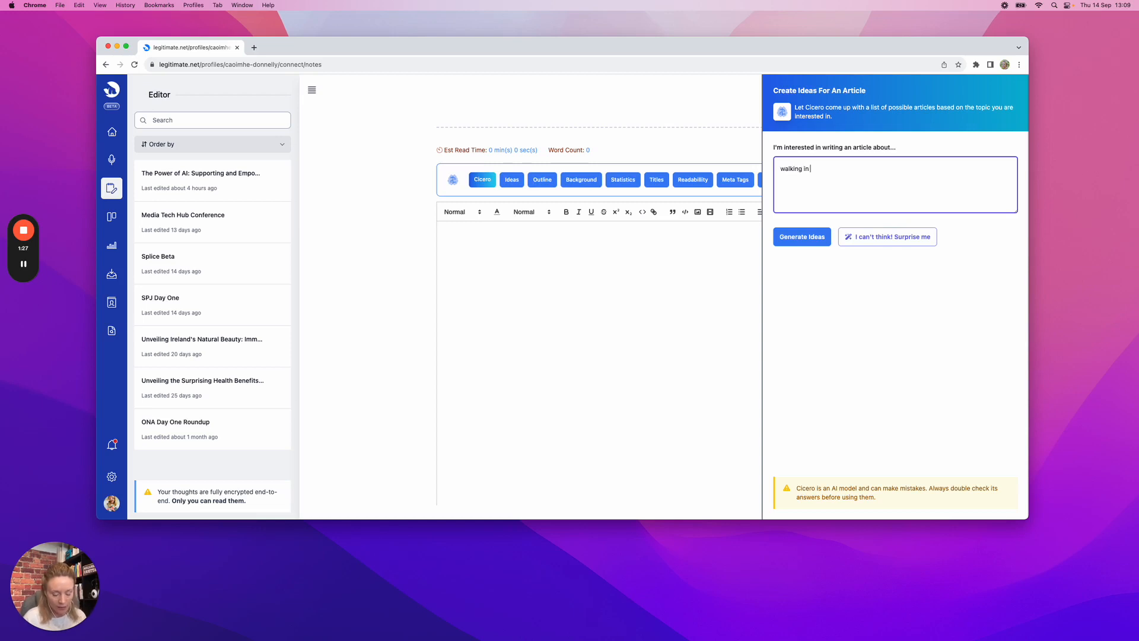
pyautogui.write(' ireland')
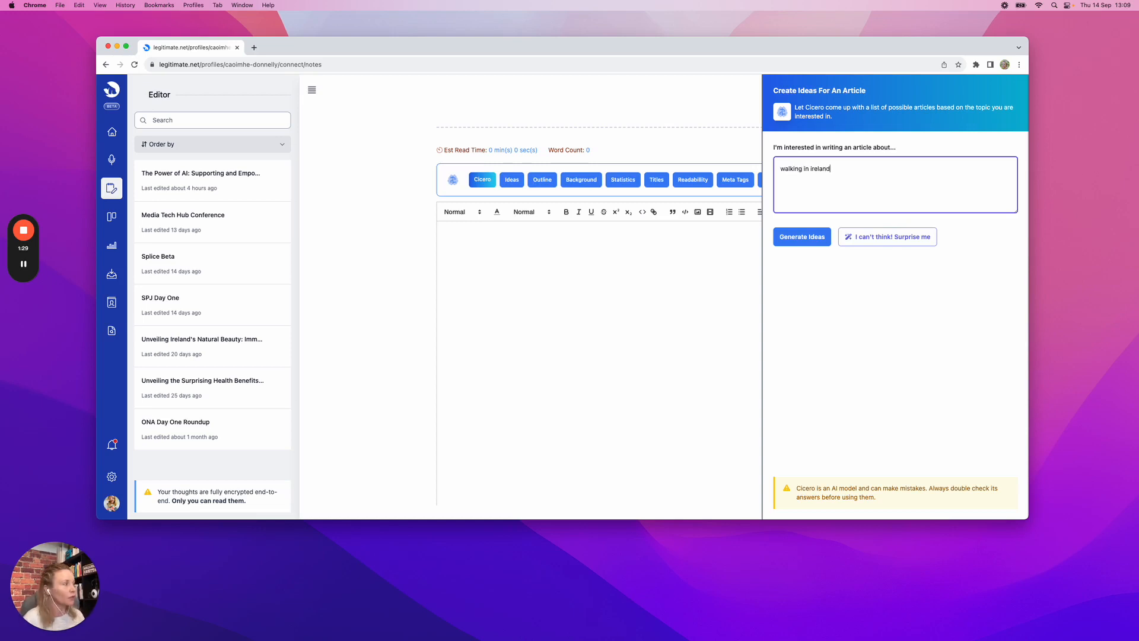
pyautogui.click(807, 238)
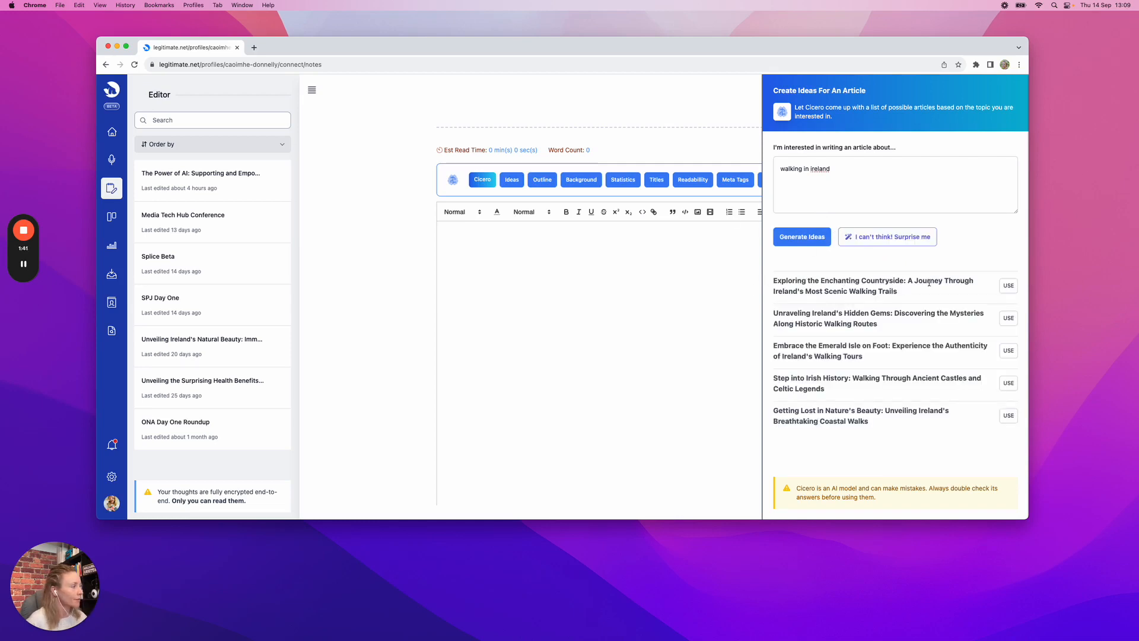
pyautogui.click(1008, 286)
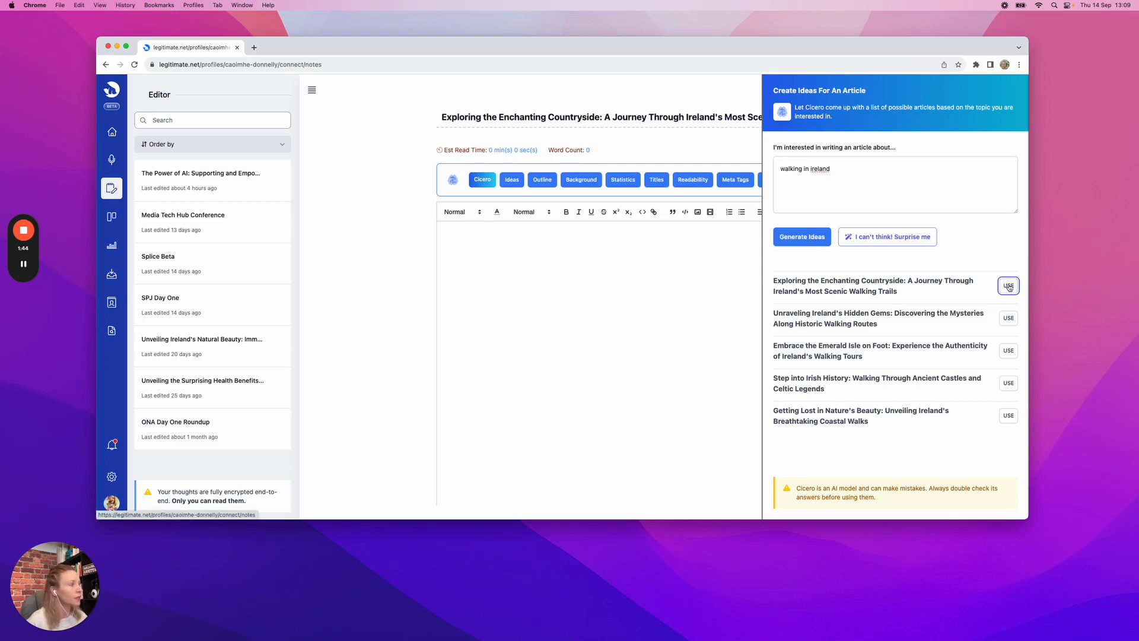
pyautogui.click(415, 130)
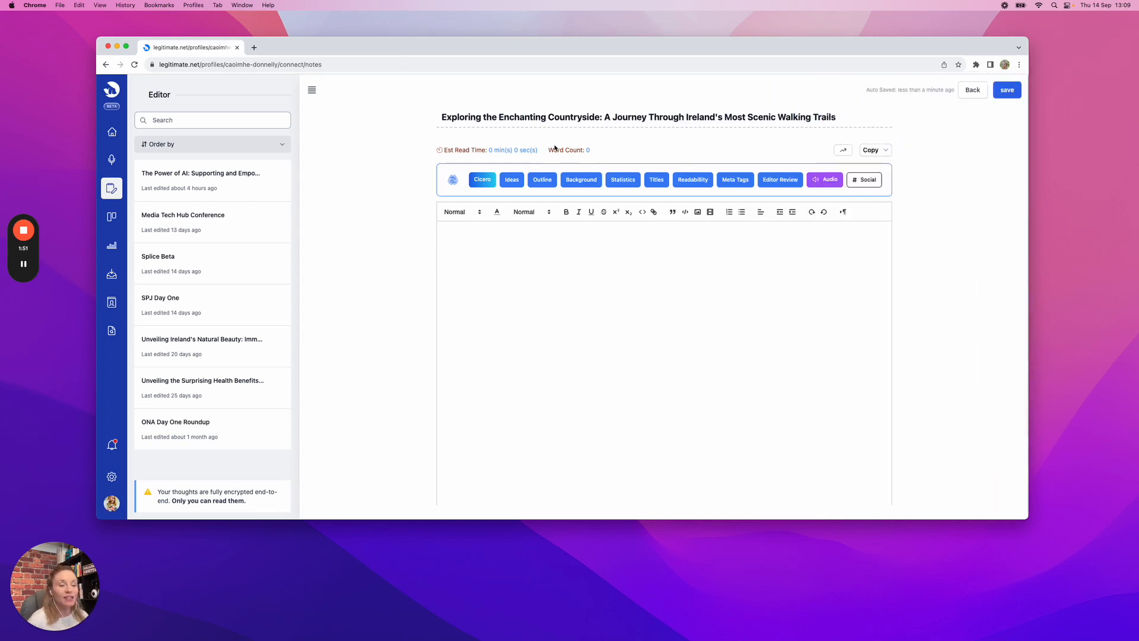
# Have Cicero build an article outline for the headline about Ireland's scenic walking trails
pyautogui.click(545, 181)
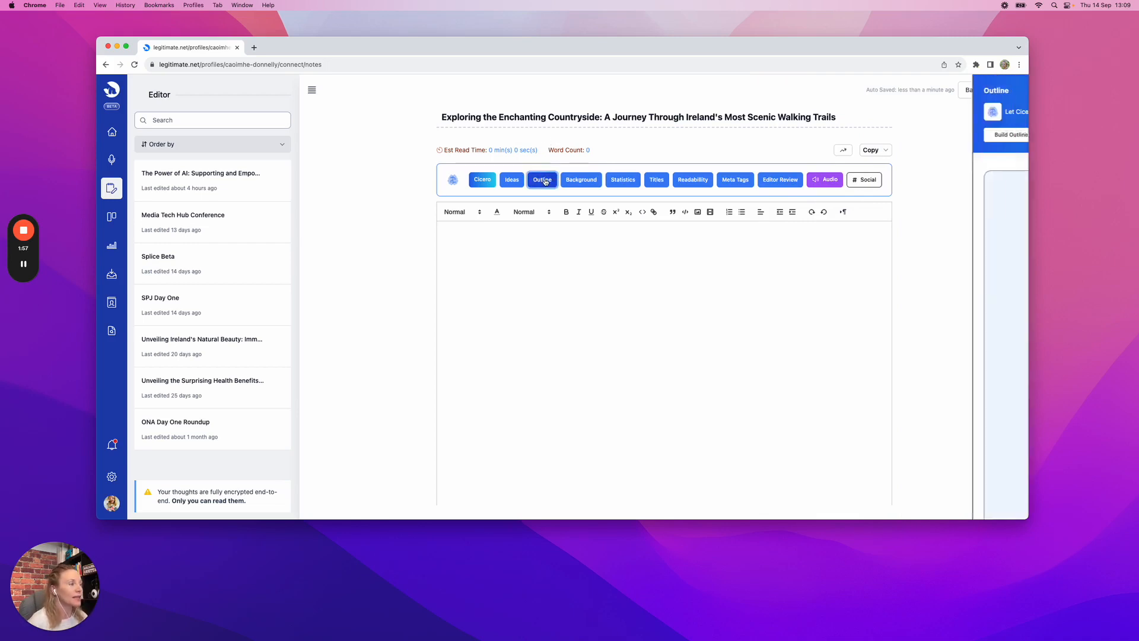
pyautogui.click(788, 136)
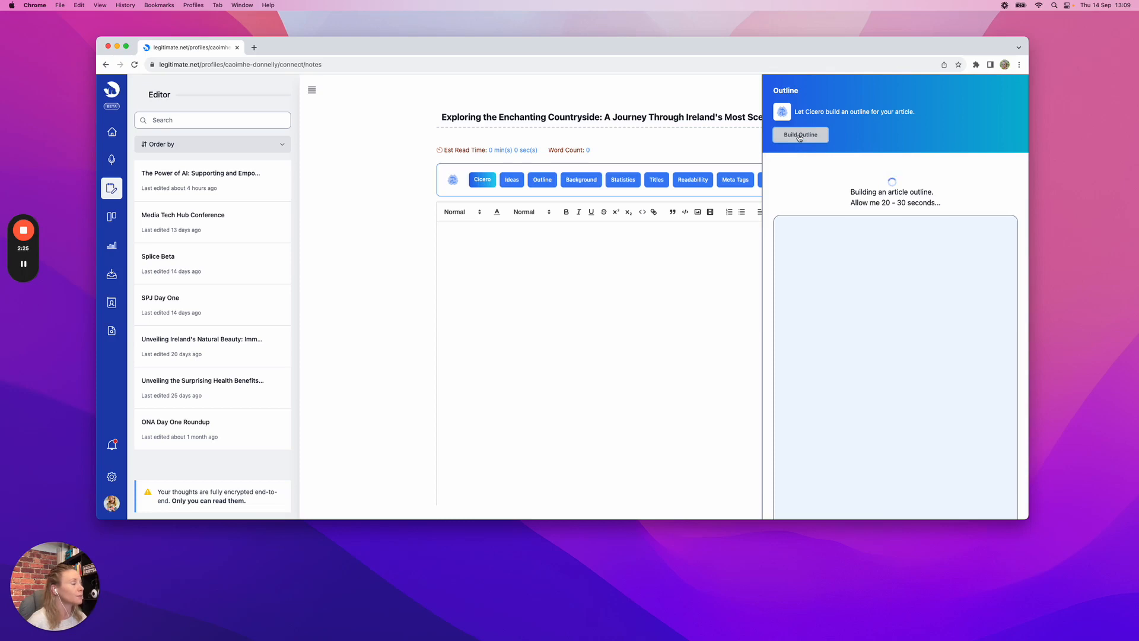
pyautogui.scroll(-1, 805, 157)
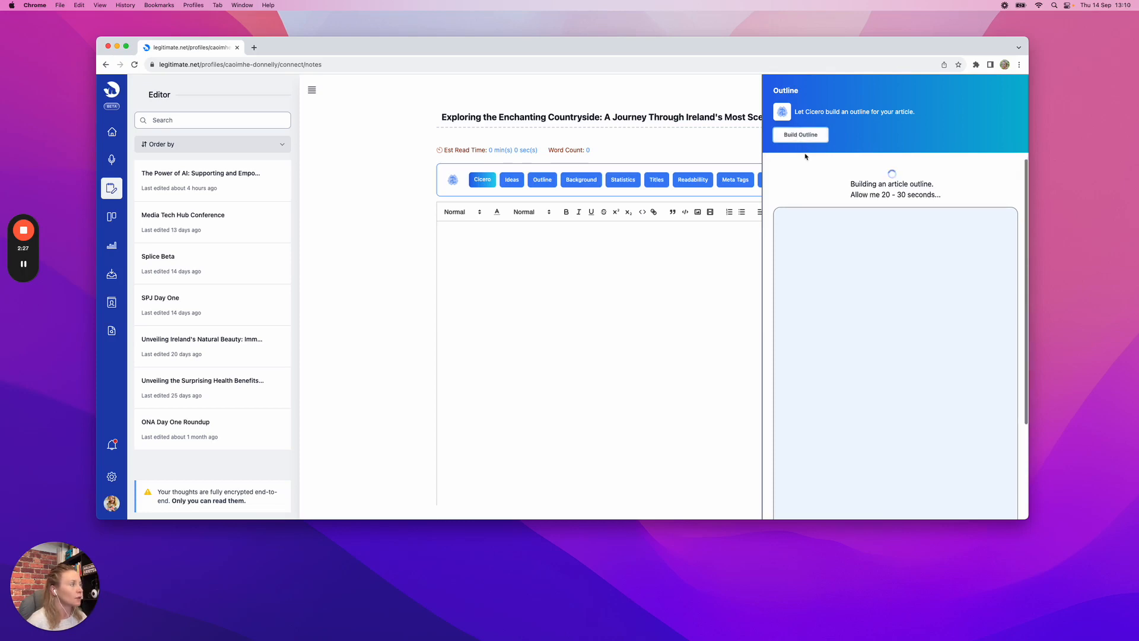
pyautogui.scroll(1, 805, 157)
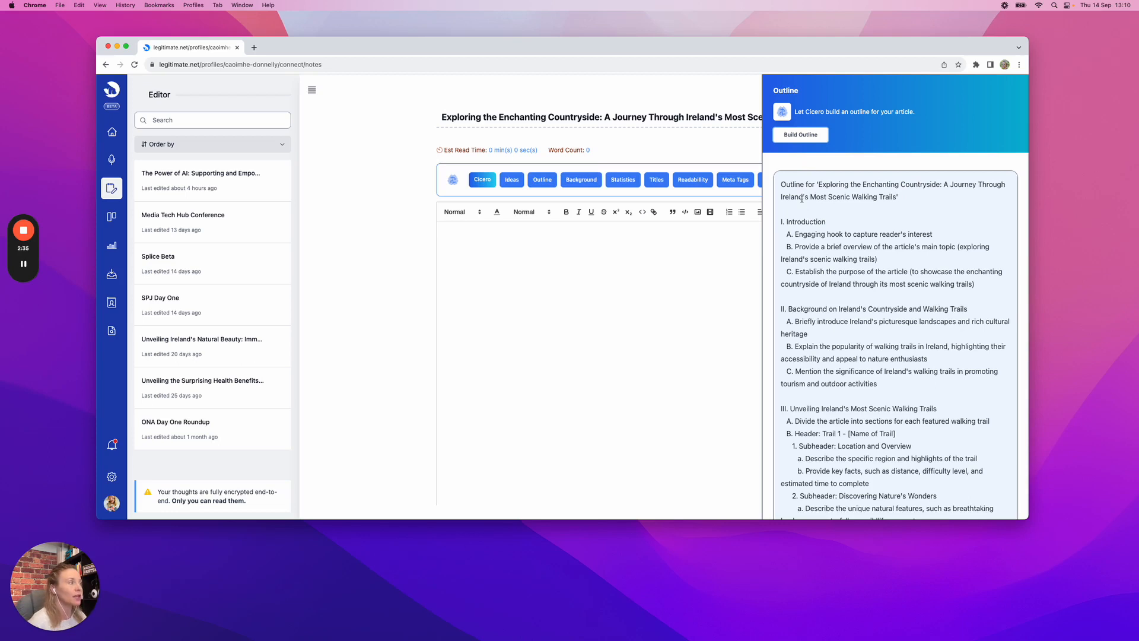
# Read through the generated outline from the introduction to the closing note and close it
pyautogui.scroll(-2, 805, 192)
pyautogui.scroll(-3, 805, 188)
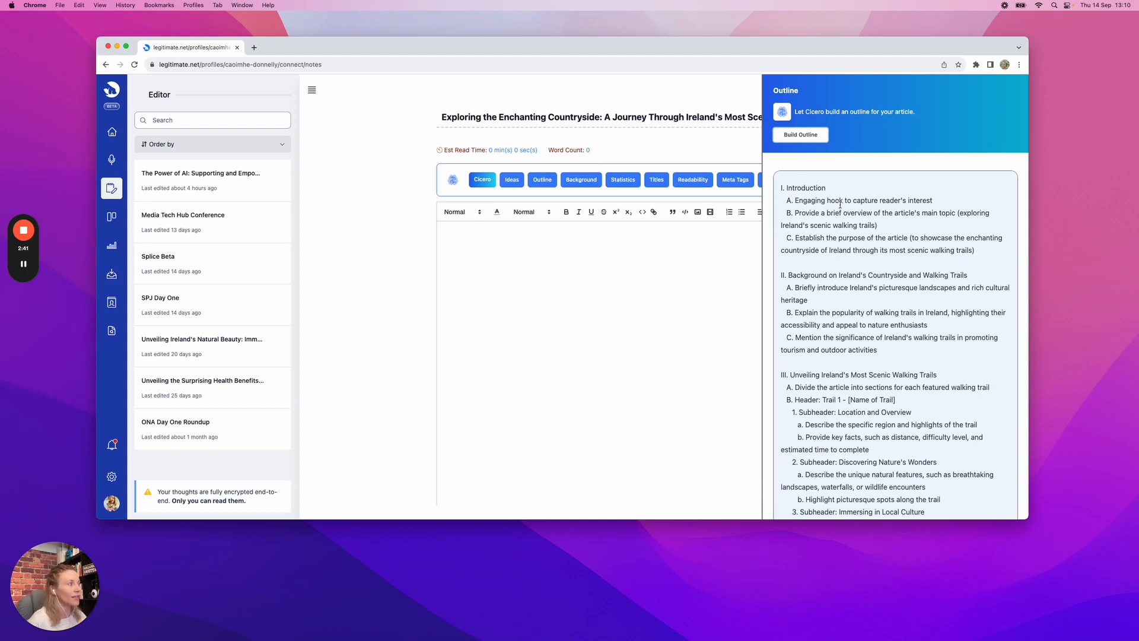
pyautogui.scroll(-2, 861, 203)
pyautogui.scroll(-5, 815, 203)
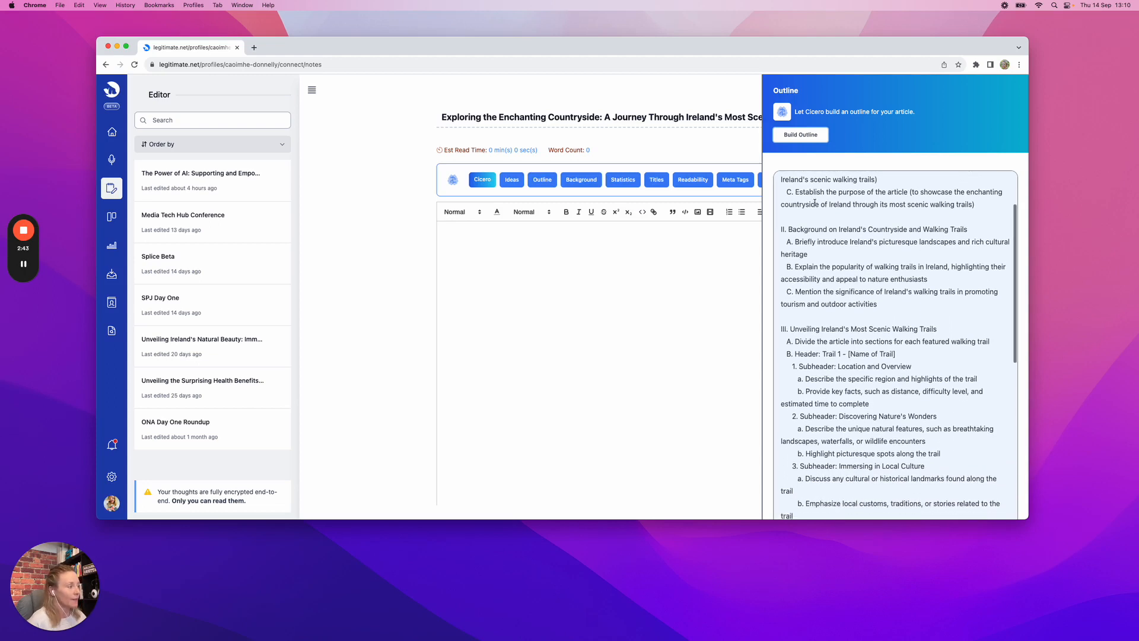
pyautogui.scroll(-10, 817, 203)
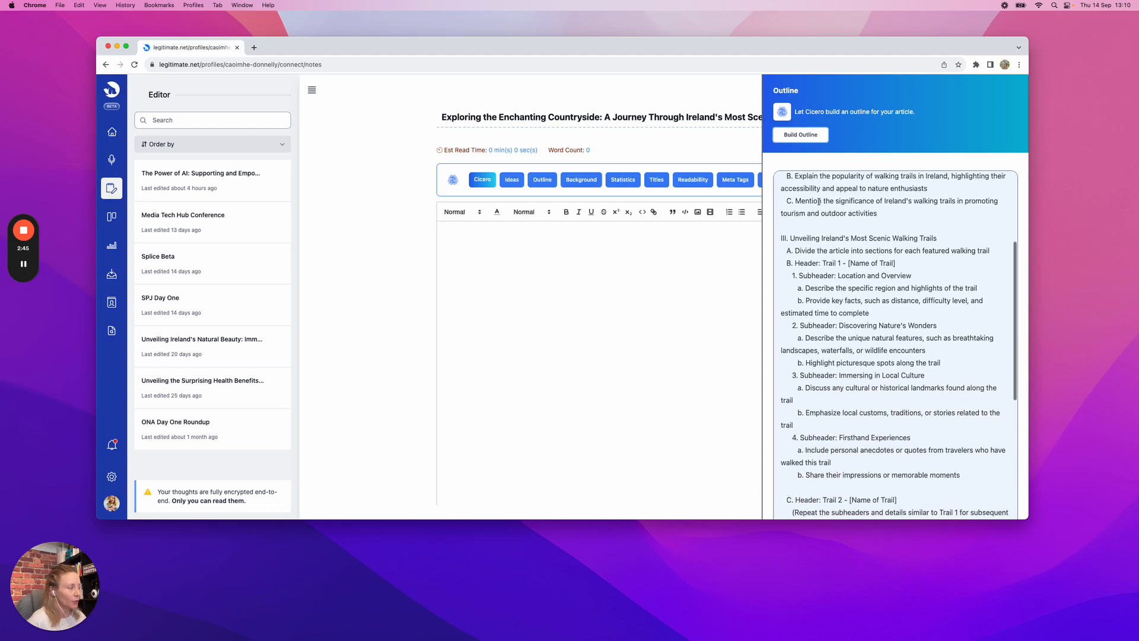
pyautogui.scroll(-11, 825, 203)
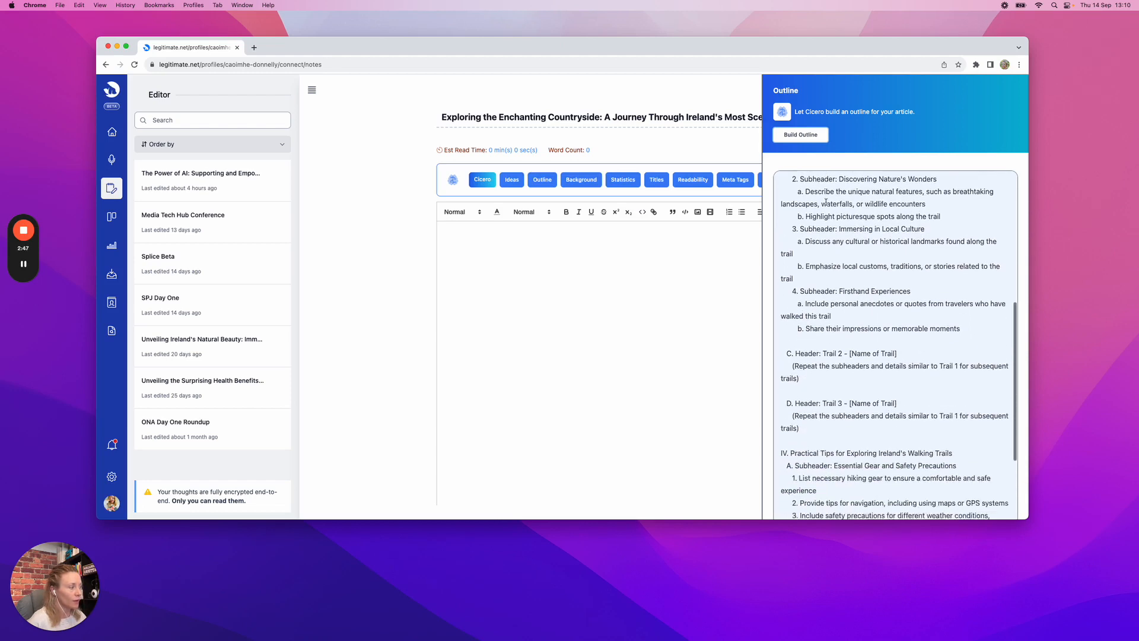
pyautogui.scroll(-9, 831, 201)
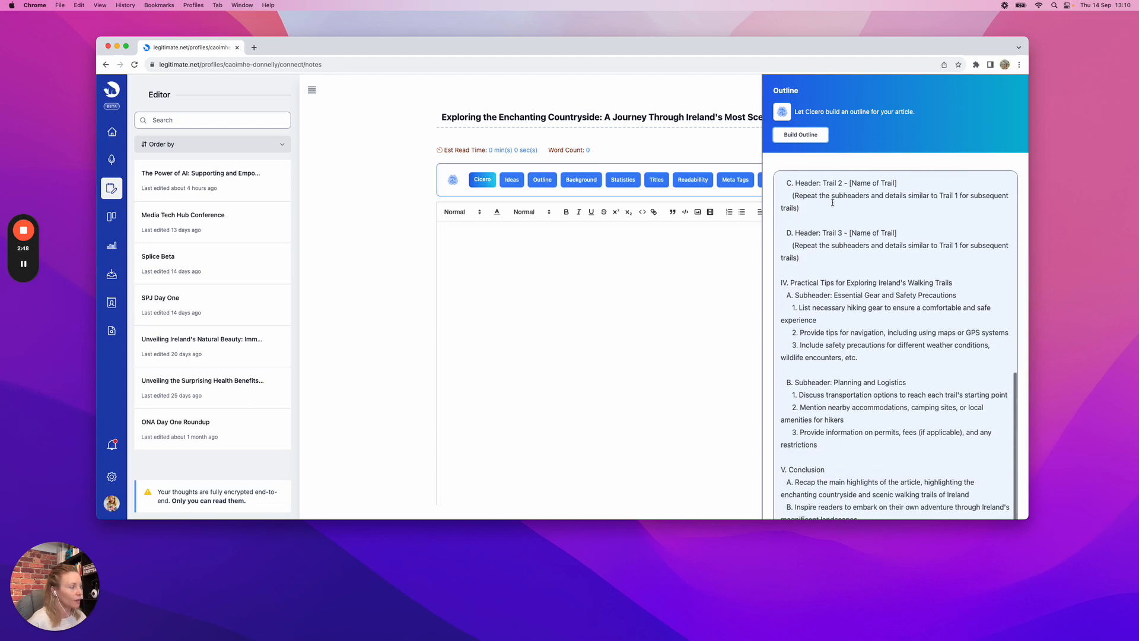
pyautogui.scroll(-2, 831, 332)
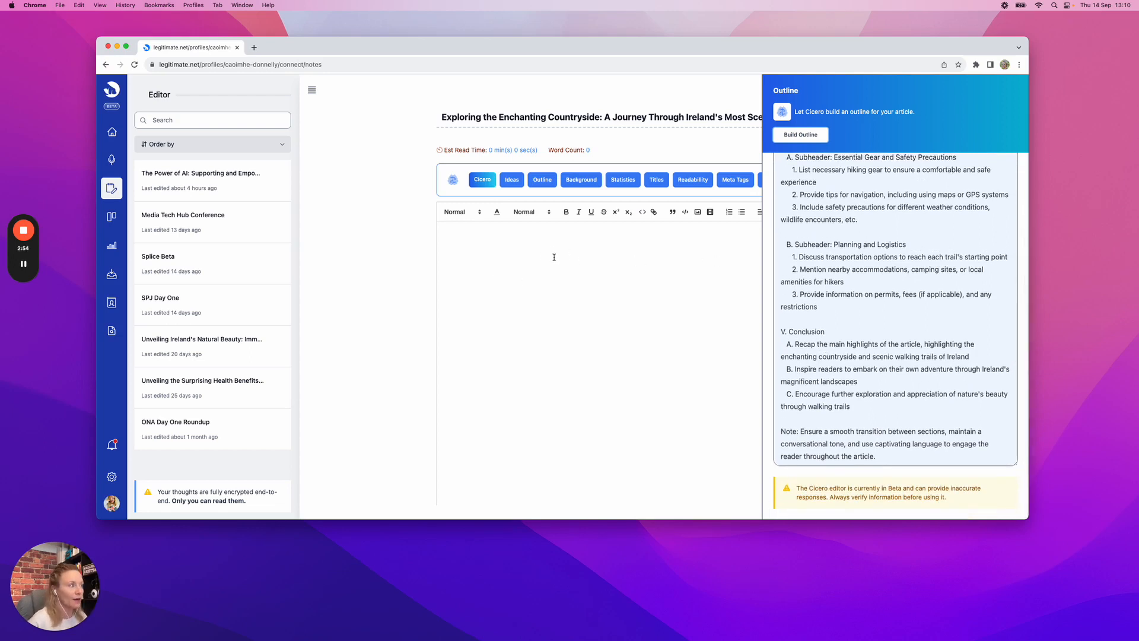
pyautogui.click(598, 167)
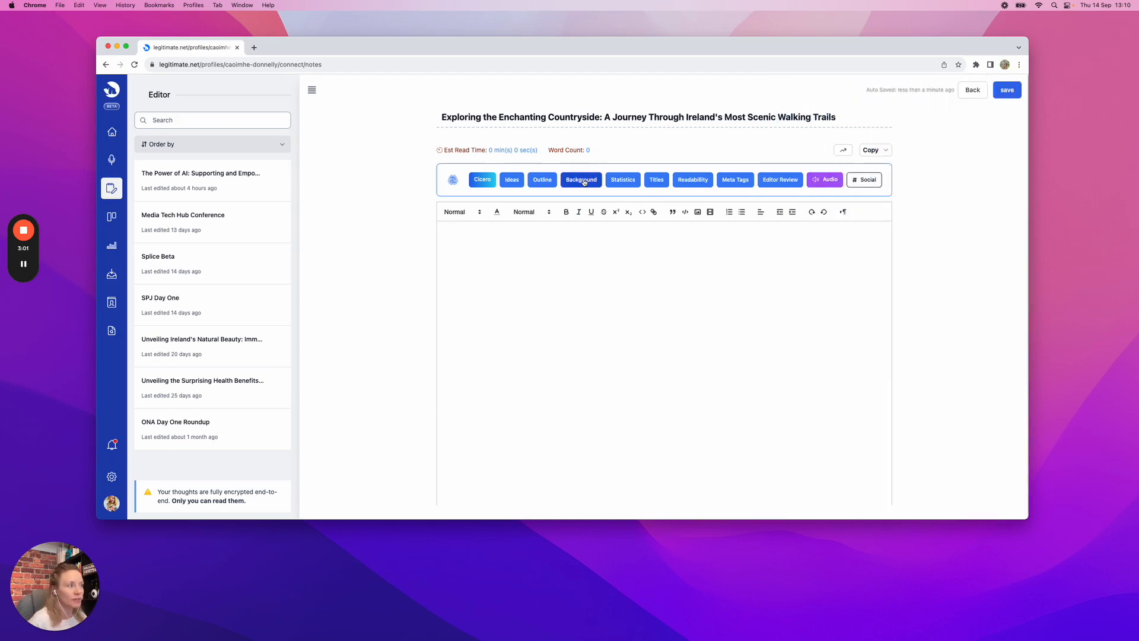
# Have Cicero build background sources and gather statistics sources for the walking trails article
pyautogui.click(584, 182)
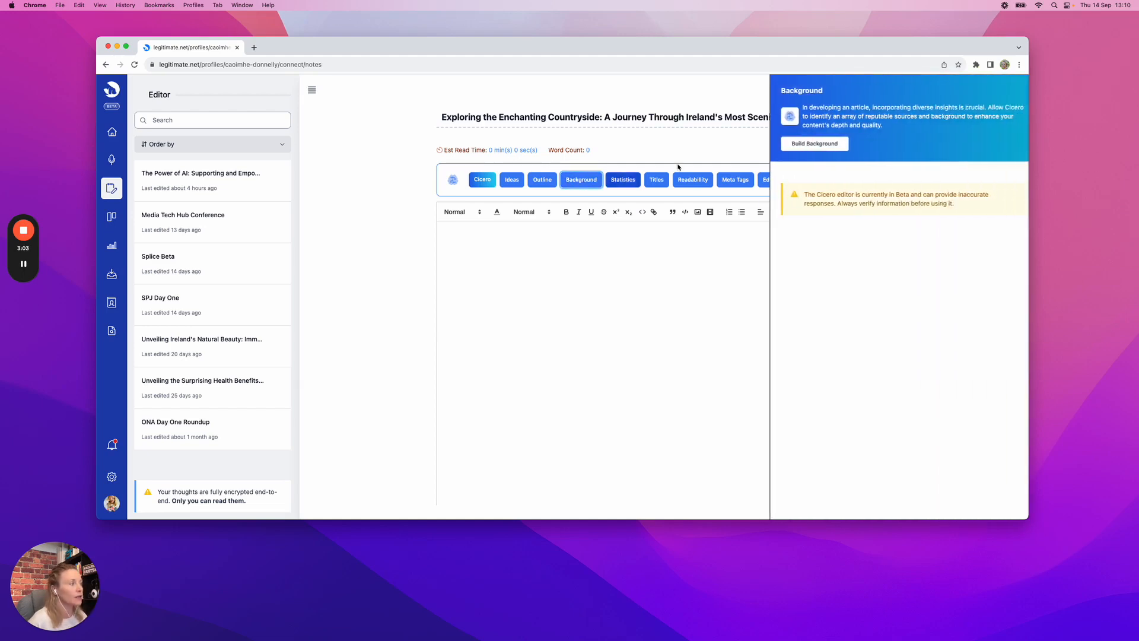
pyautogui.click(808, 149)
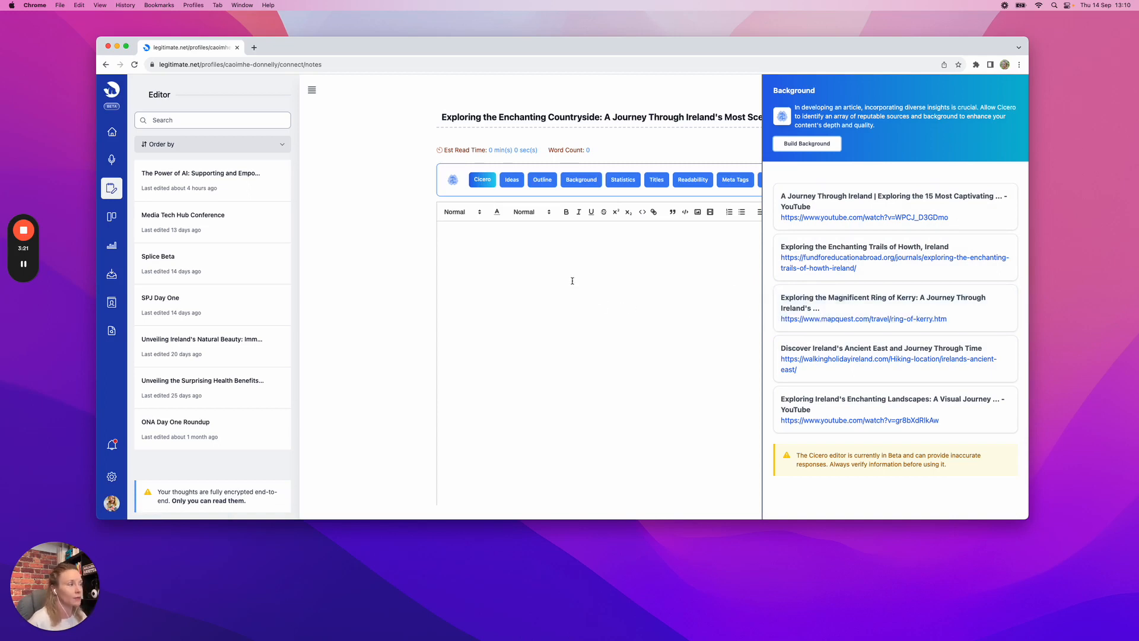
pyautogui.click(622, 179)
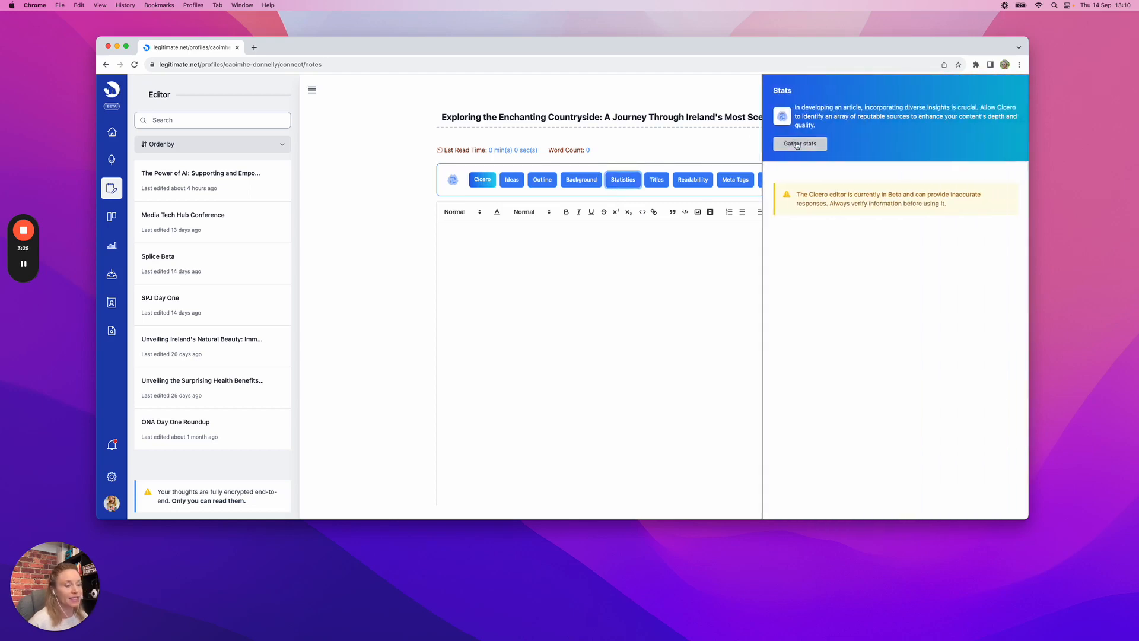
pyautogui.click(797, 144)
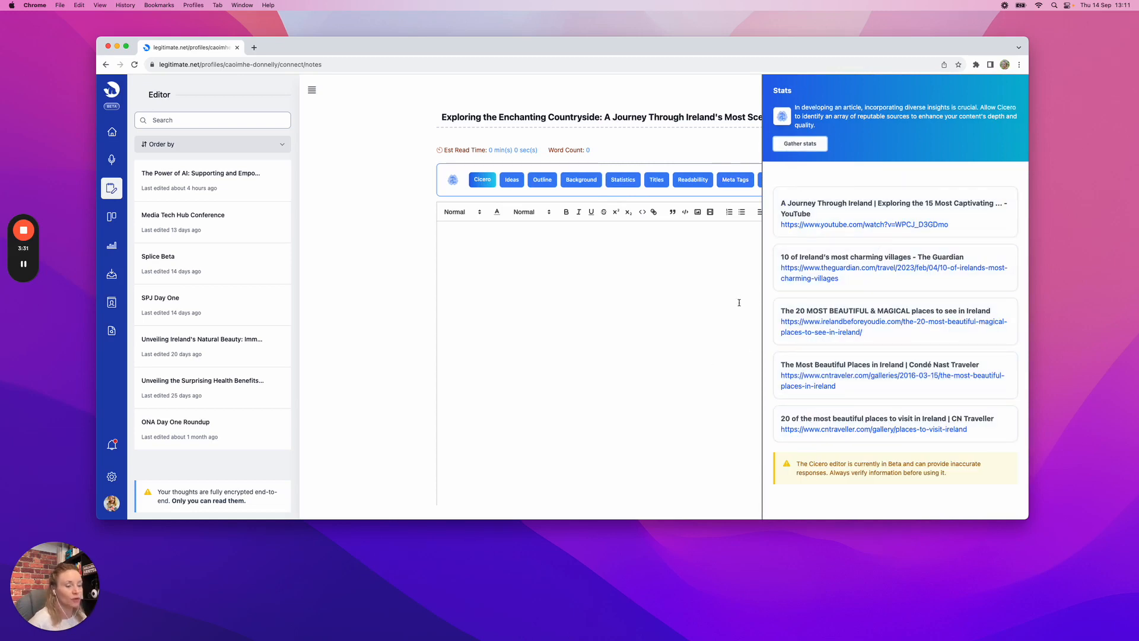
pyautogui.scroll(-1, 685, 323)
pyautogui.scroll(1, 634, 243)
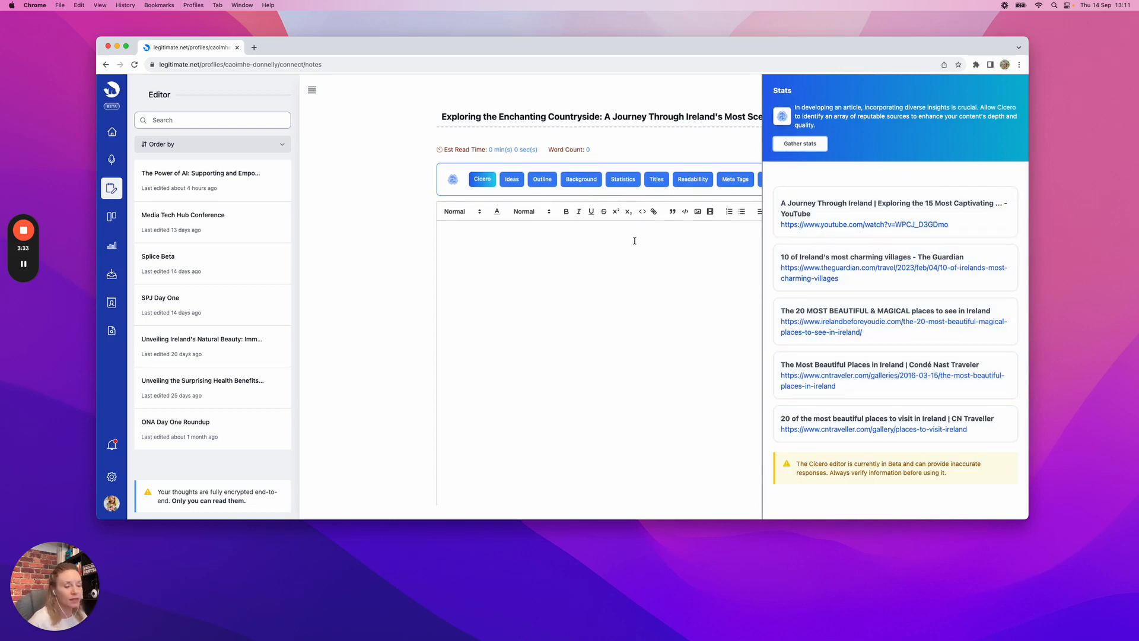
pyautogui.click(634, 240)
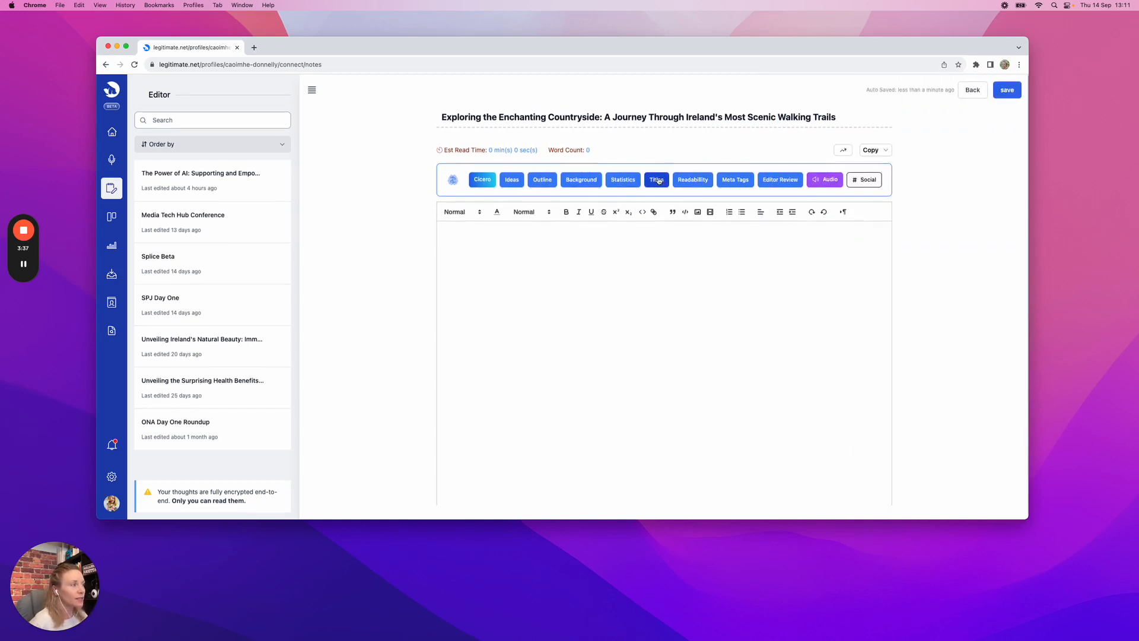
# Generate alternative titles, try several, and set the headline to "Ireland's Hidden Gems: Embarking on a Mesmerizing Journey Along Scenic Walking Trails"
pyautogui.click(657, 181)
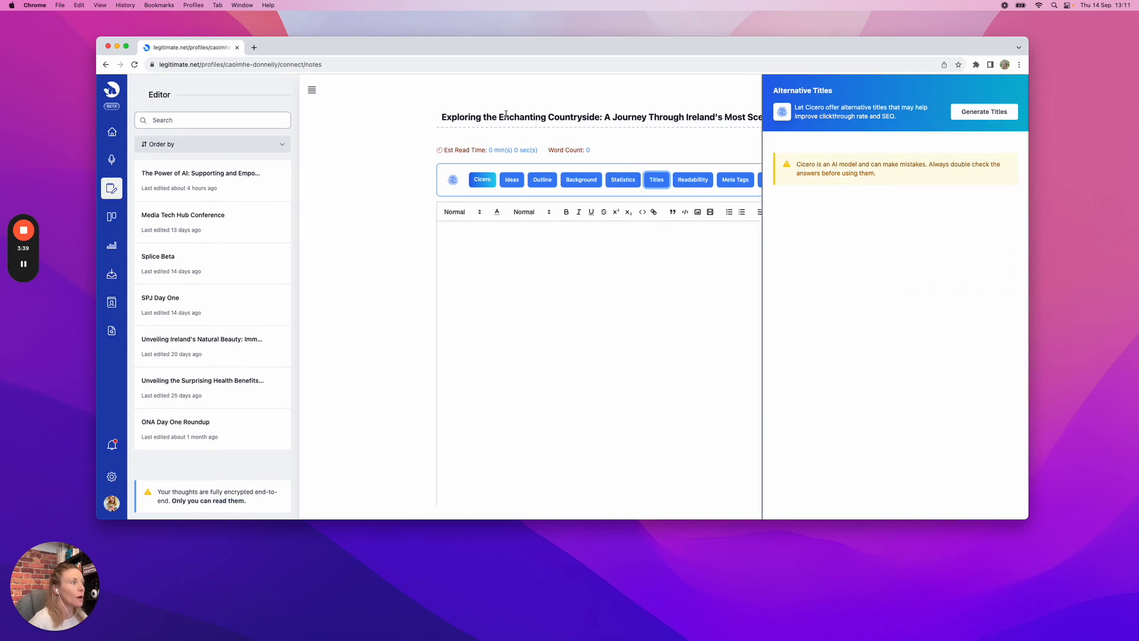
pyautogui.click(979, 114)
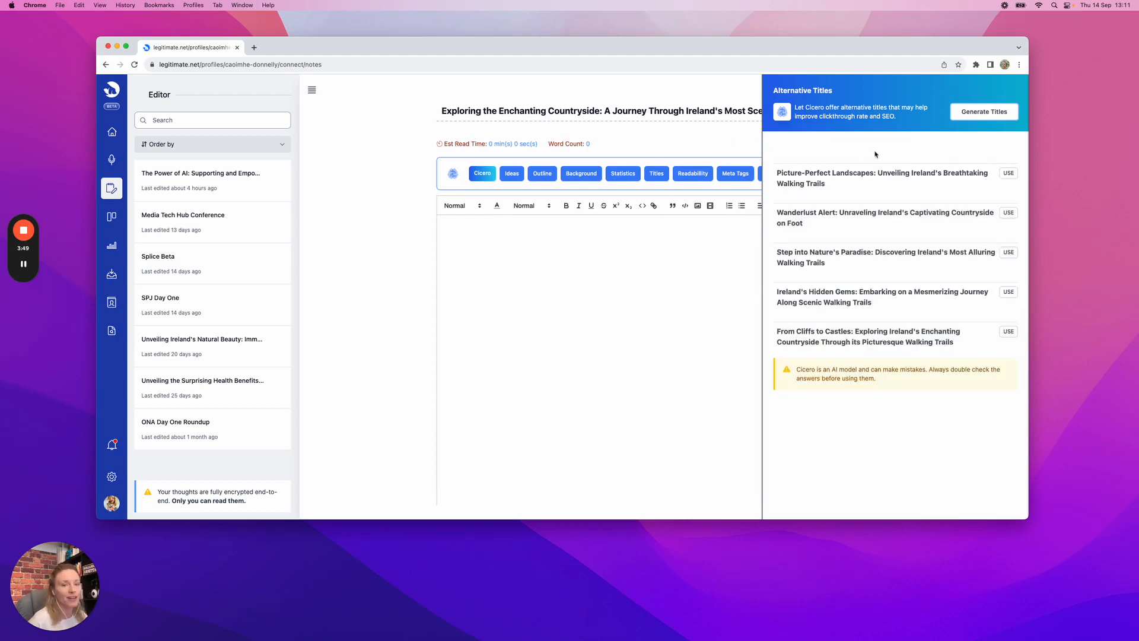
pyautogui.click(1009, 174)
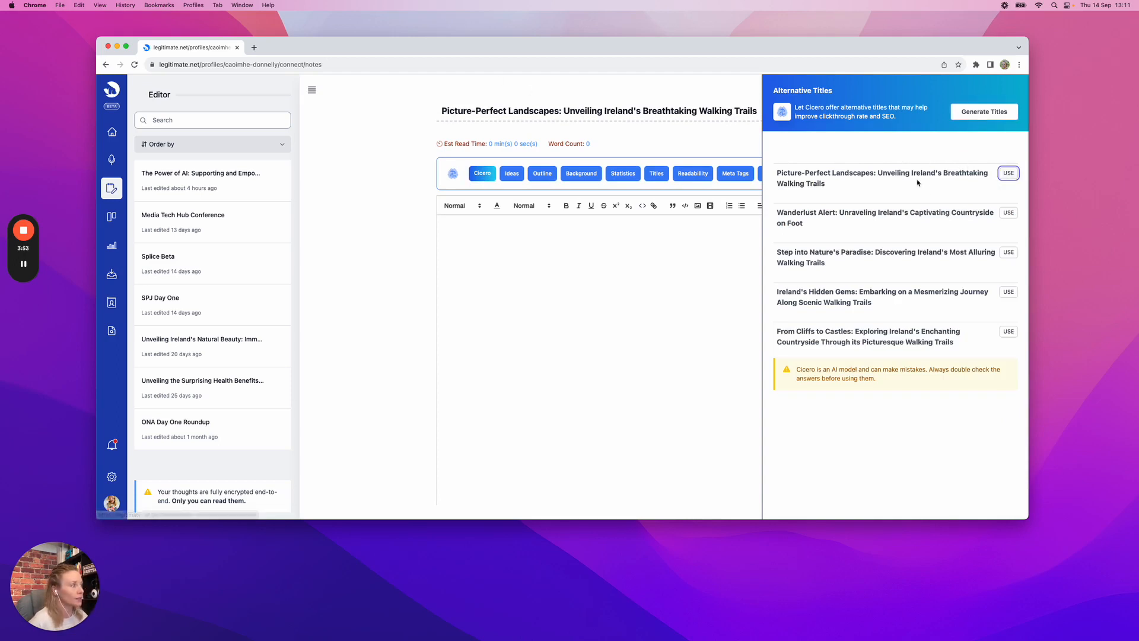
pyautogui.click(1010, 254)
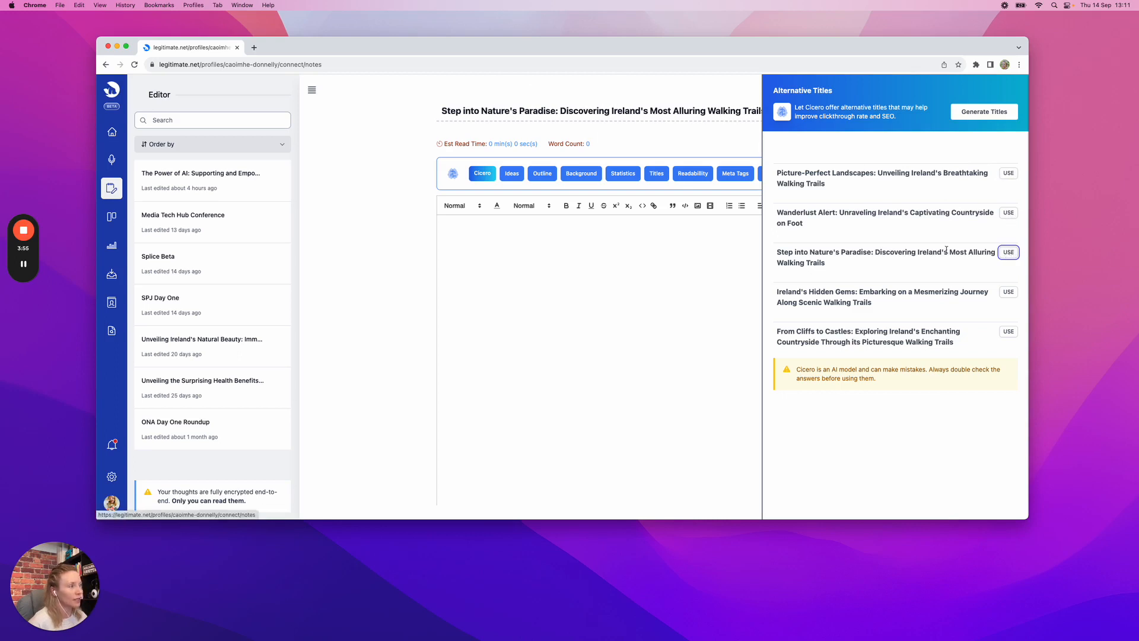
pyautogui.click(1008, 292)
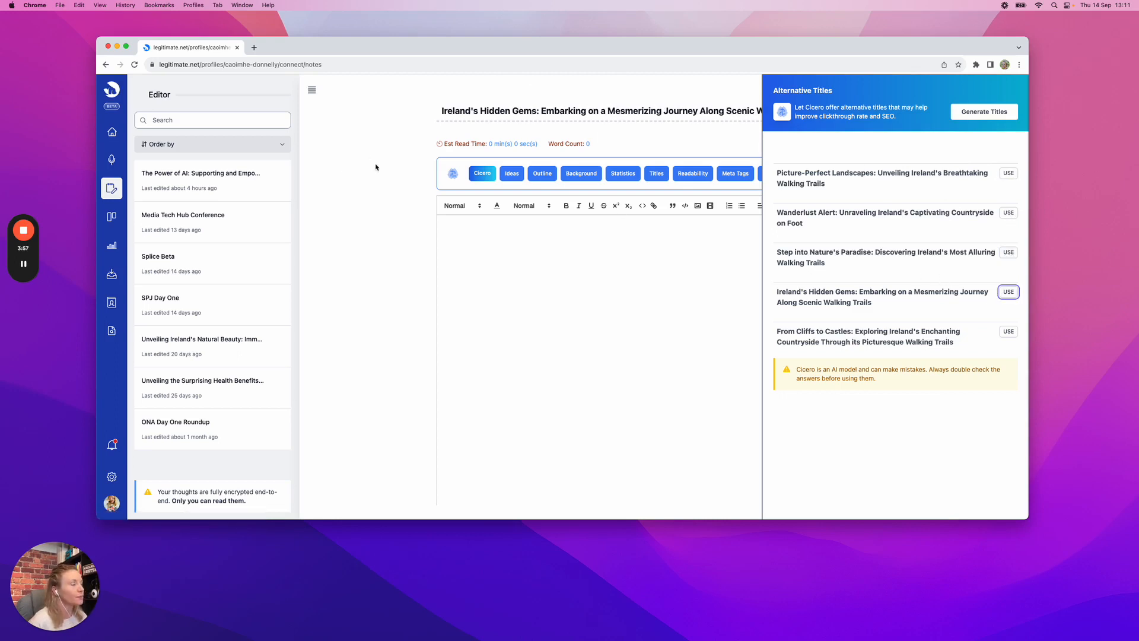
# Fill the empty article body with the prepared text describing Cicero's title, readability, metadata, review, audio and social tools
pyautogui.click(716, 162)
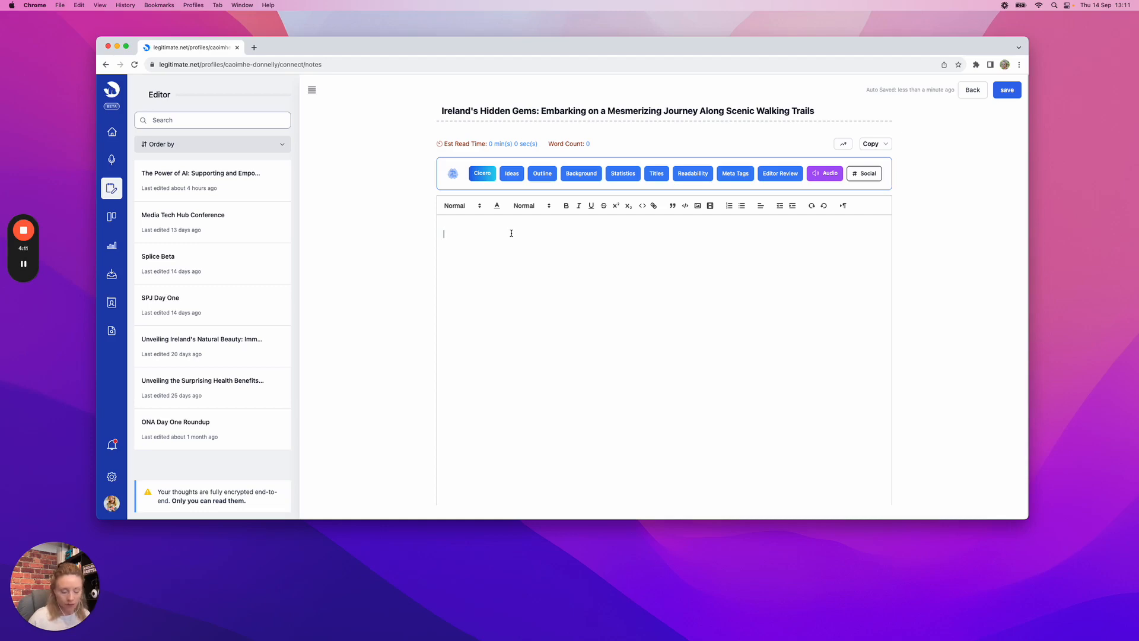
pyautogui.write("Experience increased online visibility and reader engagement as our title tool crafts catchy titles optimised for search engines, ensuring your work reaches a wider audience.  Connect with your readers on a deeper level with our Readability Score feature. Deliver content at the appropriate reading level, ensuring that your audience stays engaged and informed without feeling overwhelmed.  Unleash the full potential of your content with our Metadata Generation tool. Automatically extract and generate descriptive meta tags, making your articles more discoverable and improving their search engine rankings.  For the perfectionists among you, our Editorial Review tool is a game-changer. Receive valuable feedback on layout, style, and structure, helping you polish your articles to professional standards before publication.  We understand the growing demand for multimedia content. With Audio Conversion, you can effortlessly convert every article into an audio version, making your work accessible to a broader audience through different platforms and settings.  And finally, save time and effort with our Social Post generator. With the click of a button, you'll have unique posts for each platform, ensuring more eyes on your work.")
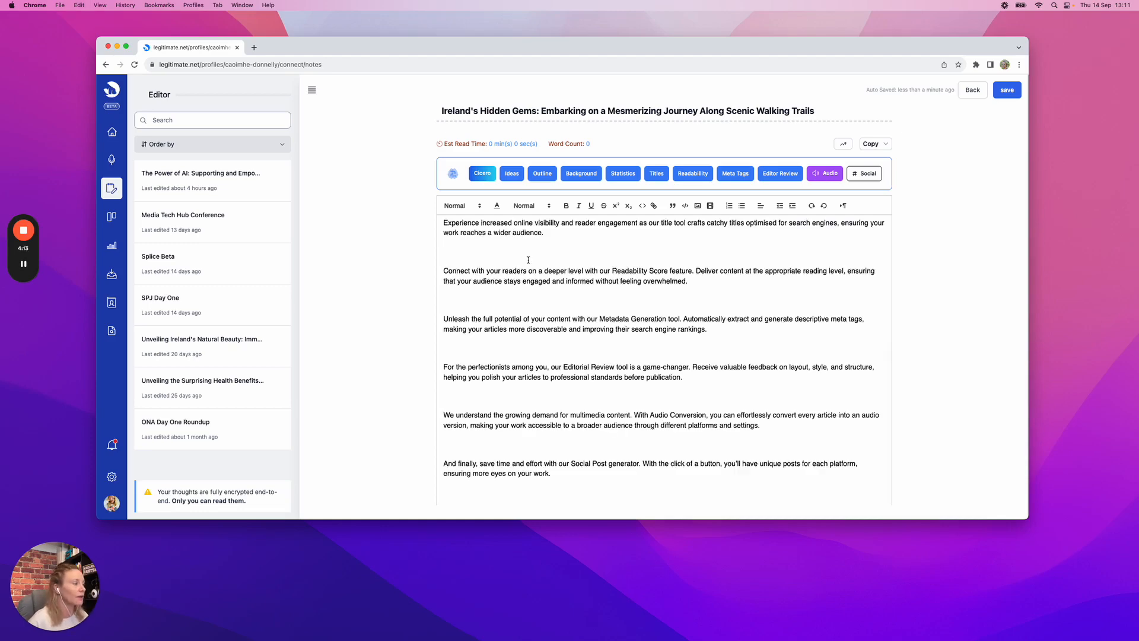
pyautogui.scroll(5, 528, 259)
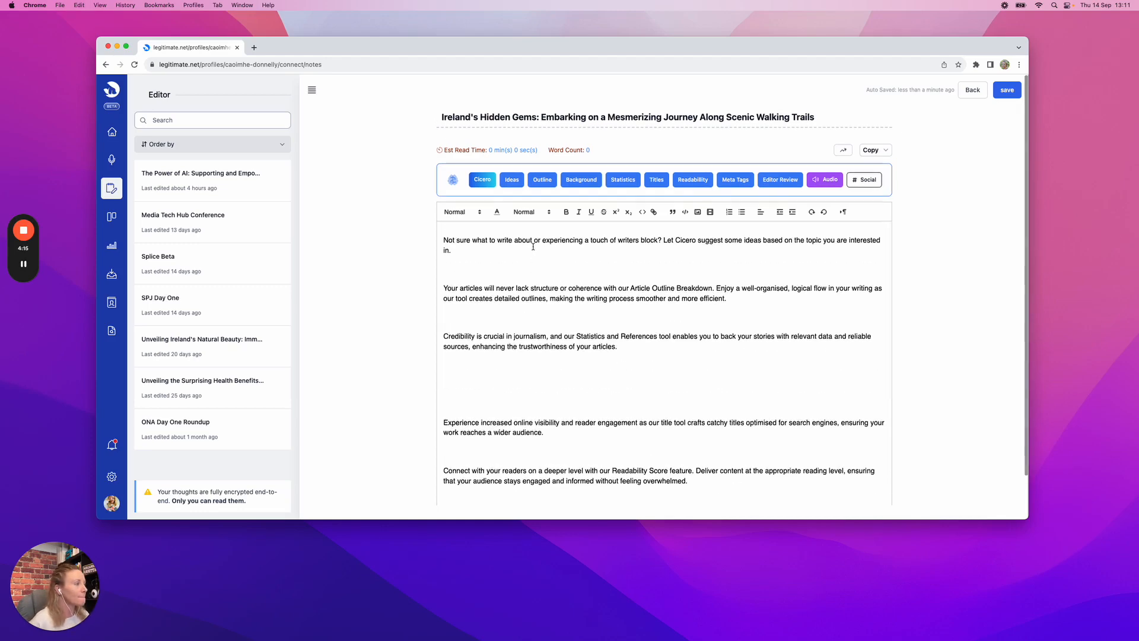
pyautogui.scroll(-6, 533, 247)
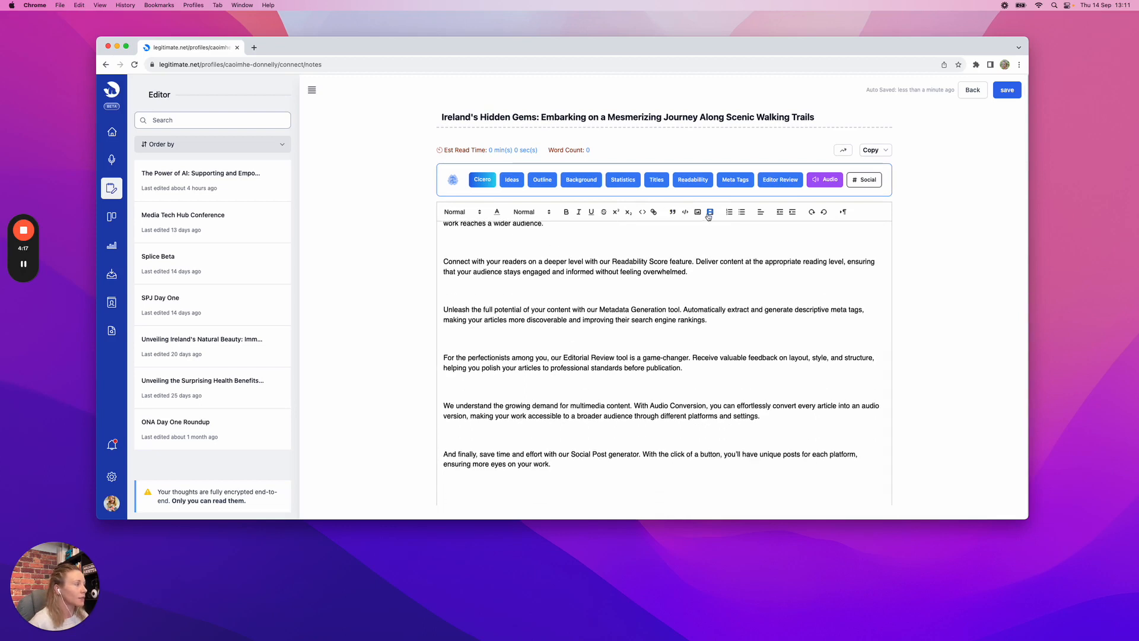
# Generate the article's Flesch-Kincaid readability score and read through the assessment and the table of score levels
pyautogui.click(698, 180)
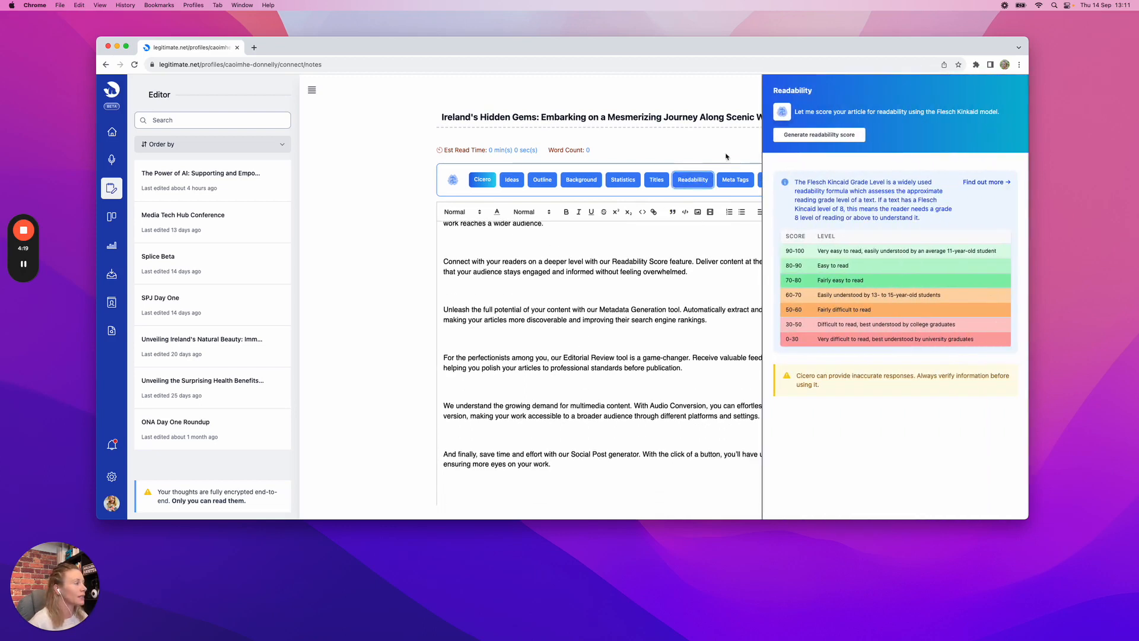
pyautogui.click(832, 141)
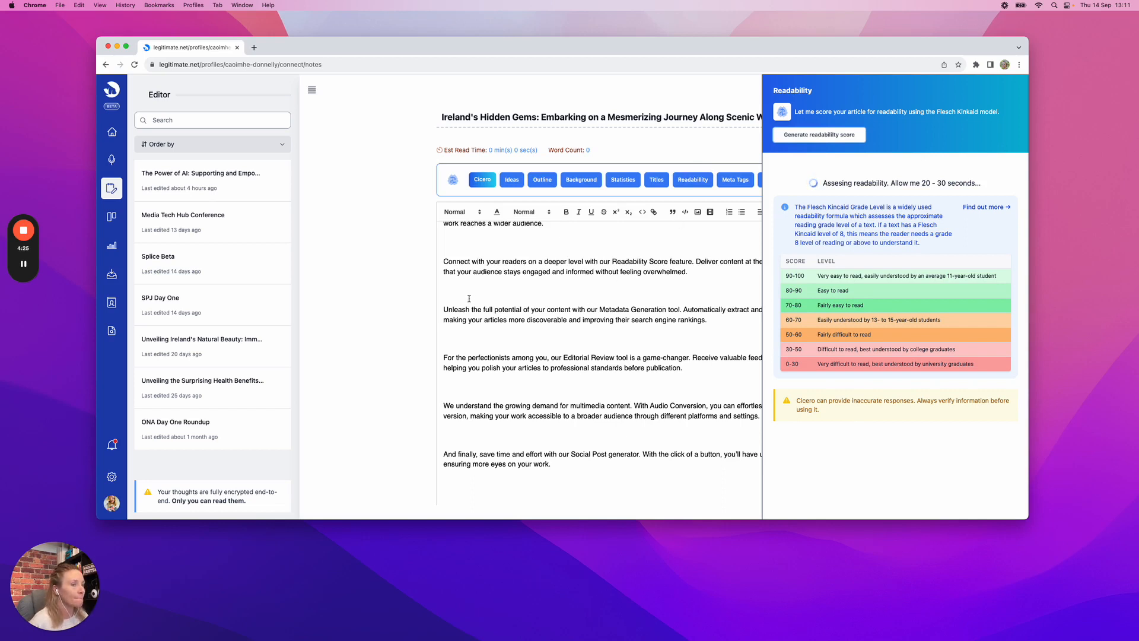
pyautogui.click(25, 266)
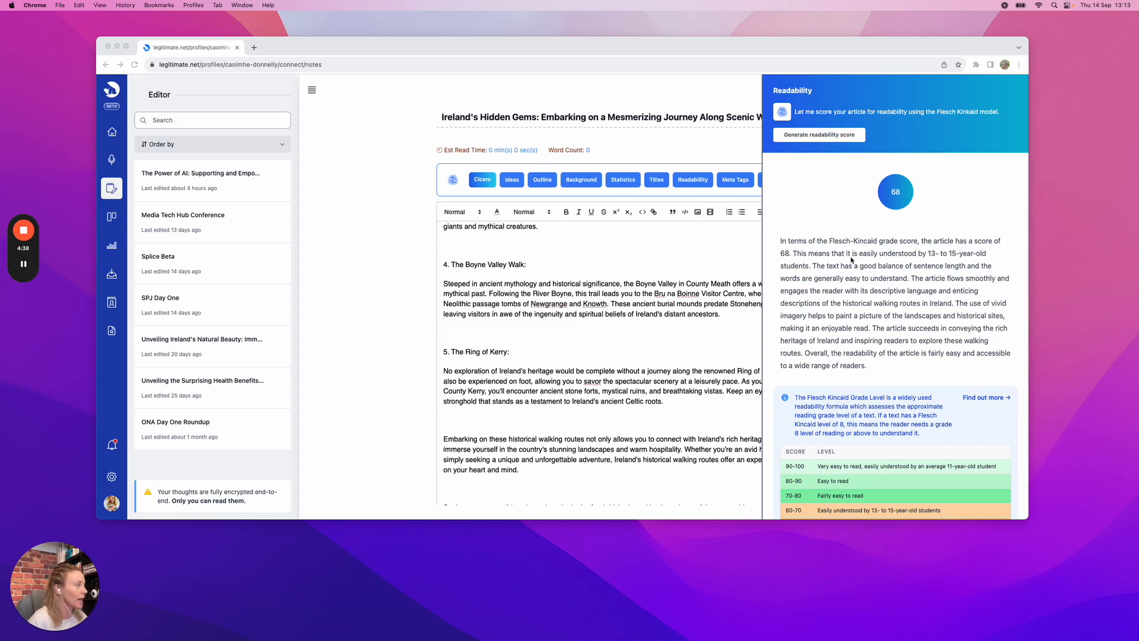
pyautogui.scroll(-3, 884, 285)
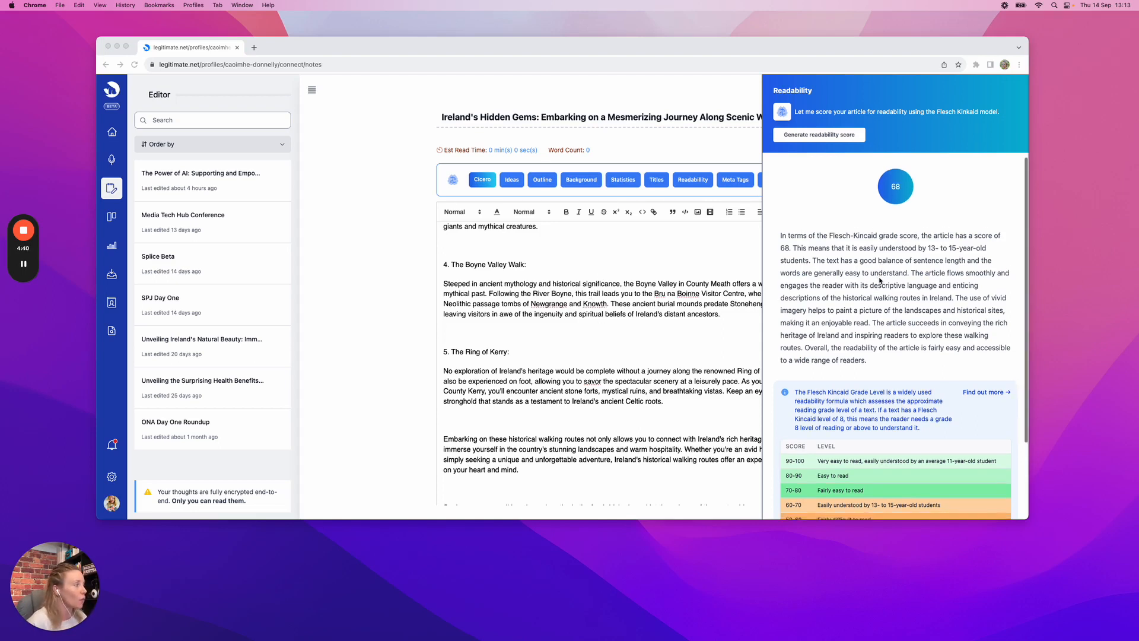
pyautogui.scroll(-2, 881, 279)
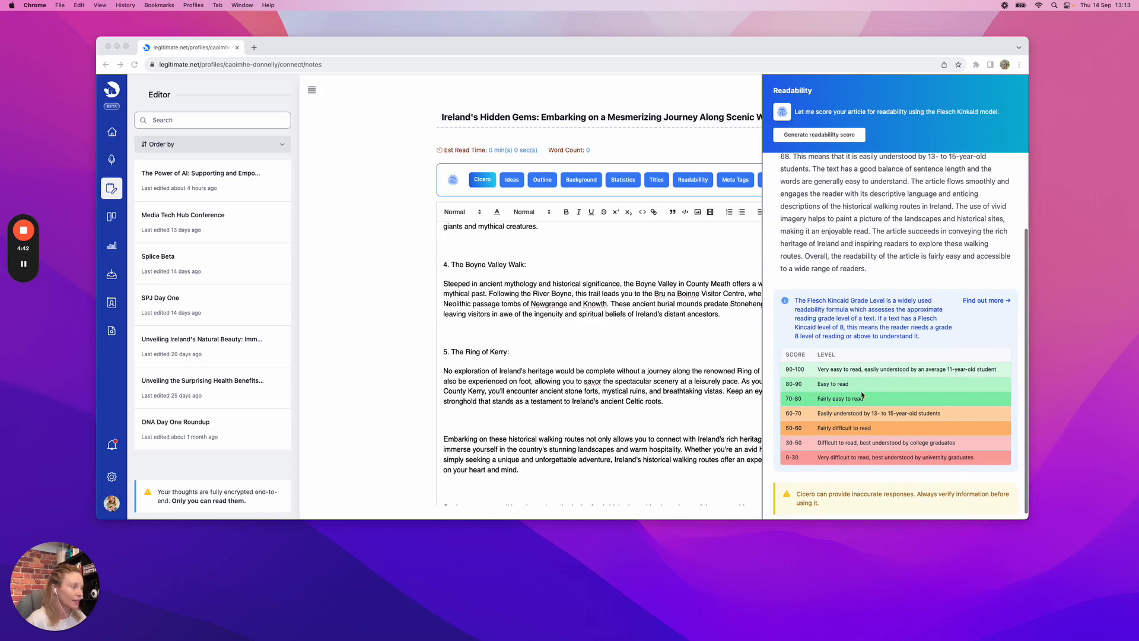
pyautogui.scroll(-1, 842, 414)
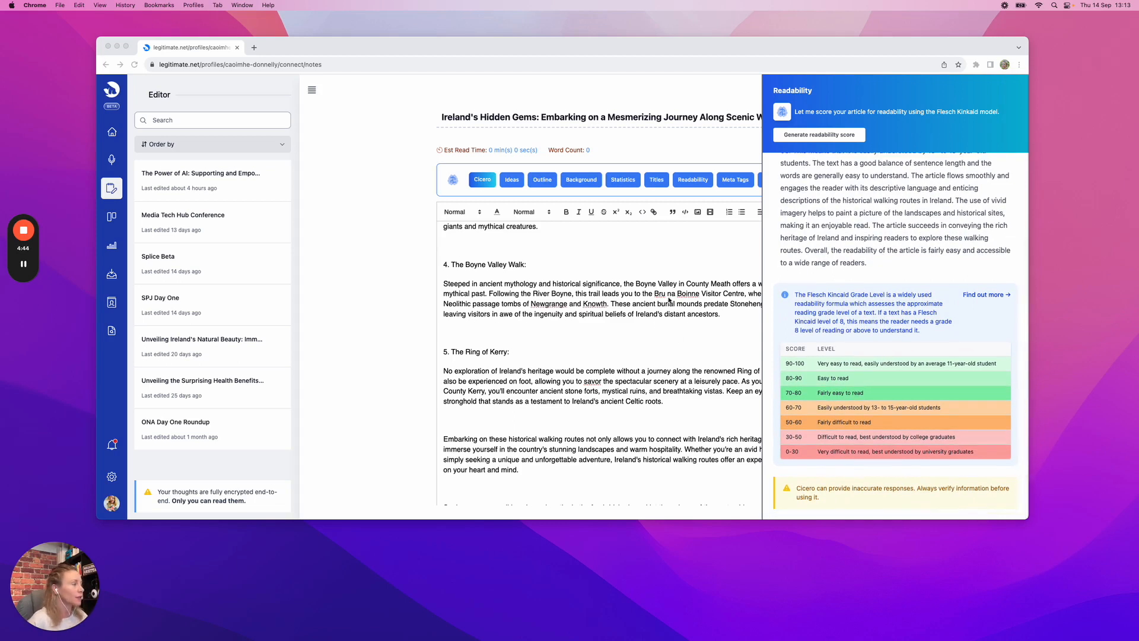
pyautogui.click(663, 261)
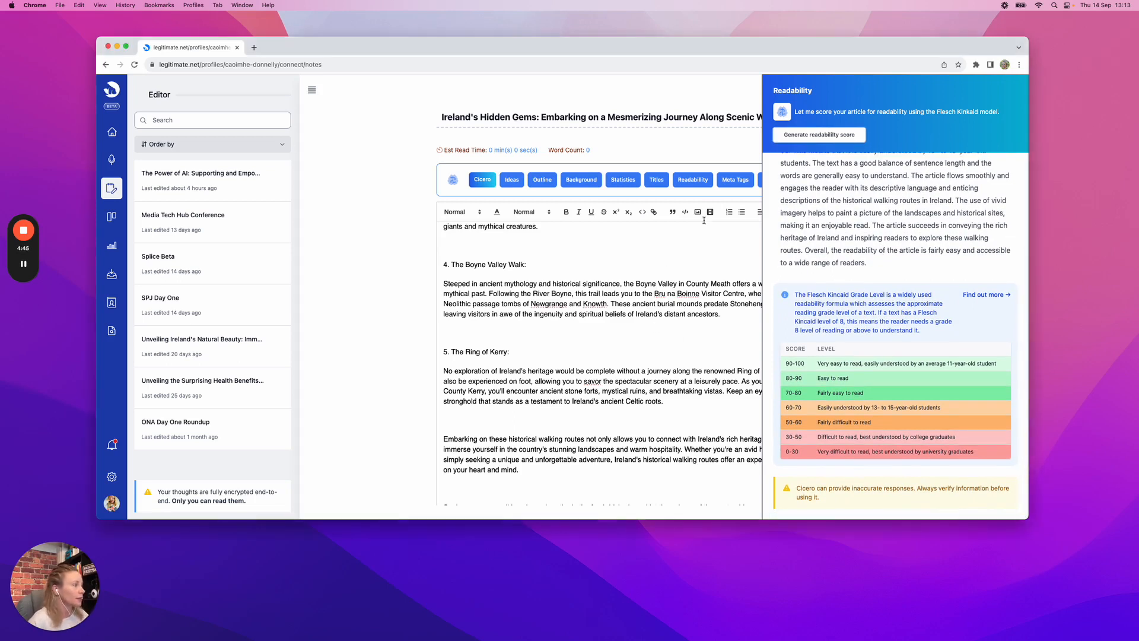
# Have Cicero generate the article's meta and Open Graph data and copy the generated meta title
pyautogui.click(733, 181)
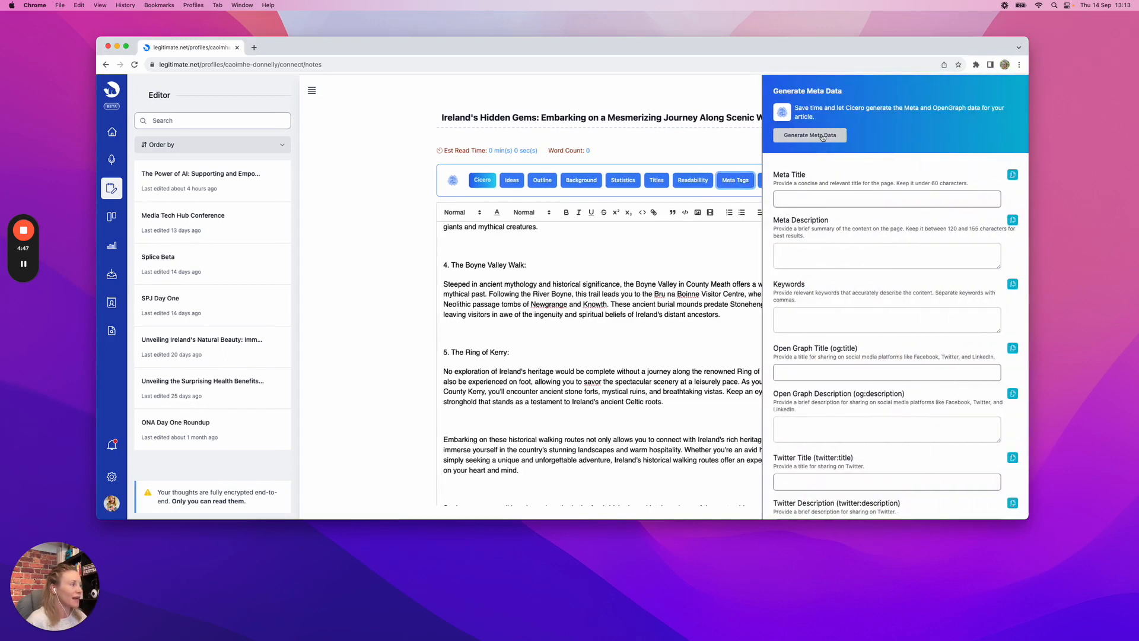
pyautogui.click(822, 135)
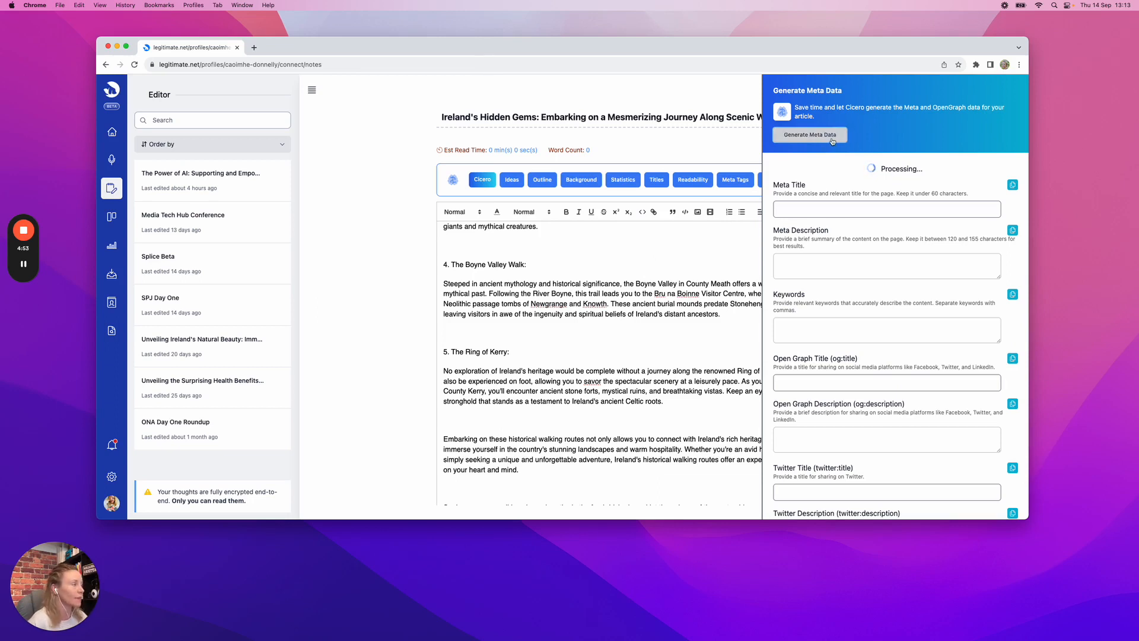
pyautogui.scroll(-3, 810, 174)
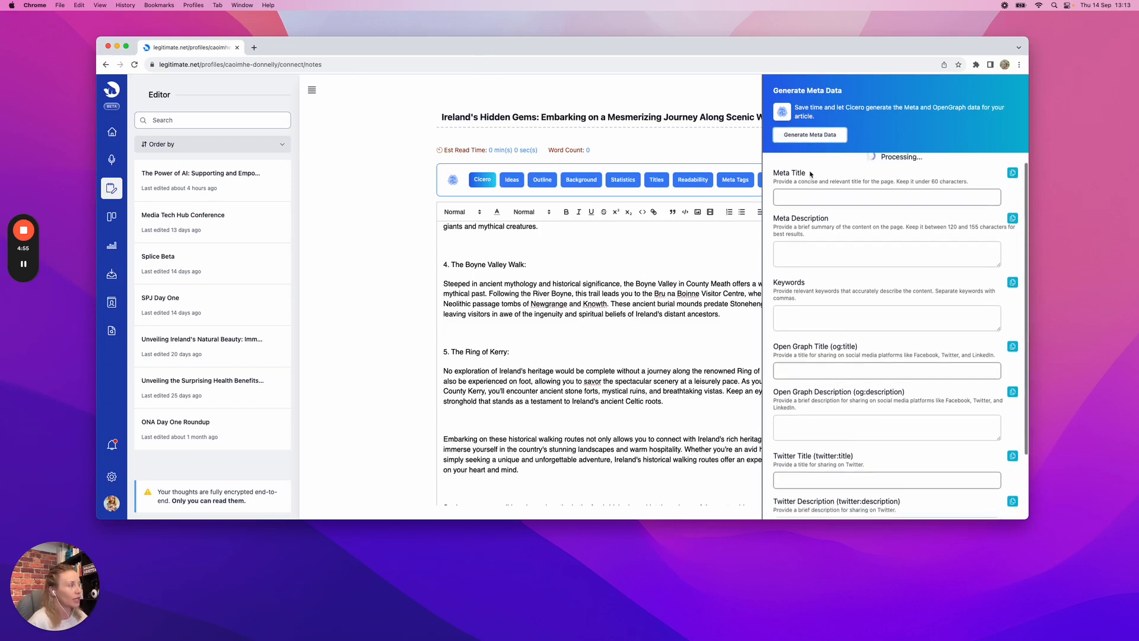
pyautogui.scroll(-1, 811, 170)
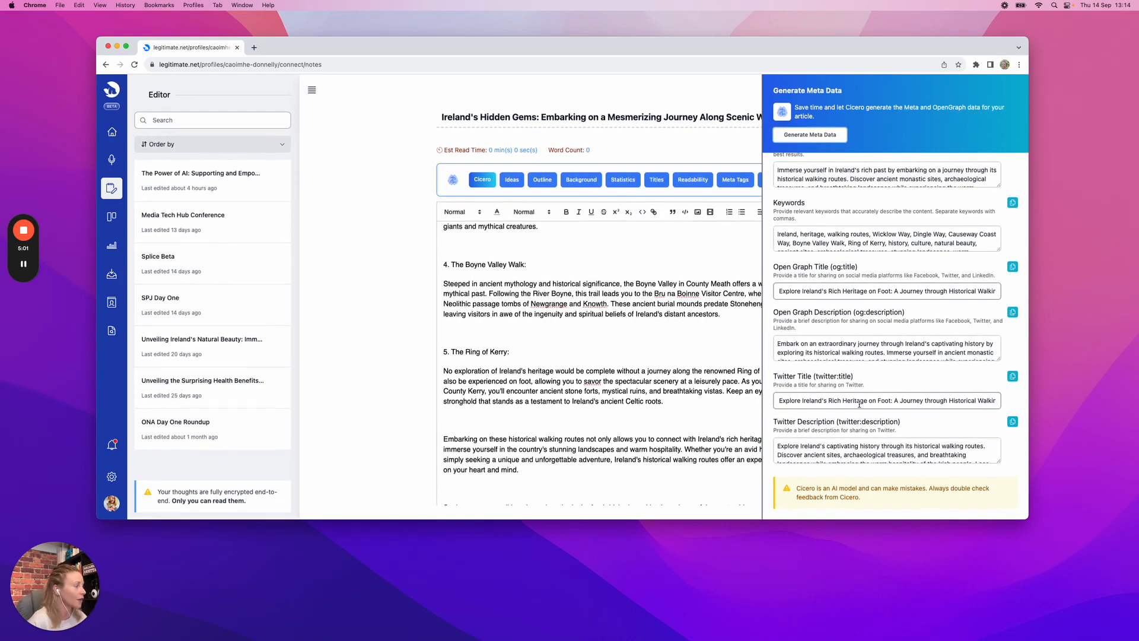
pyautogui.scroll(3, 897, 401)
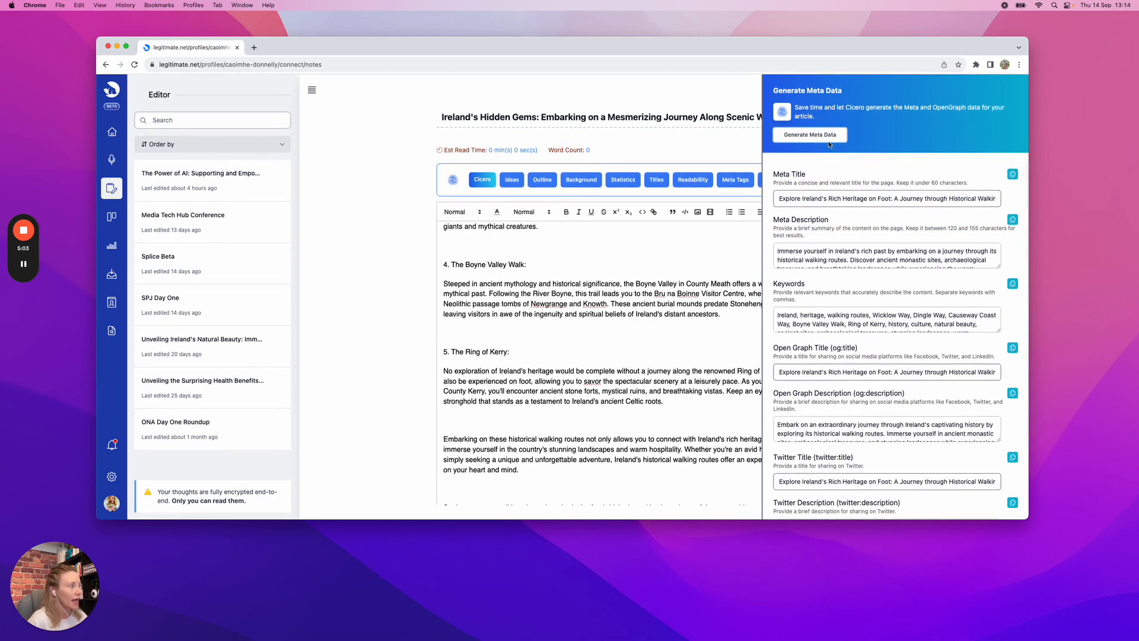
pyautogui.click(1012, 175)
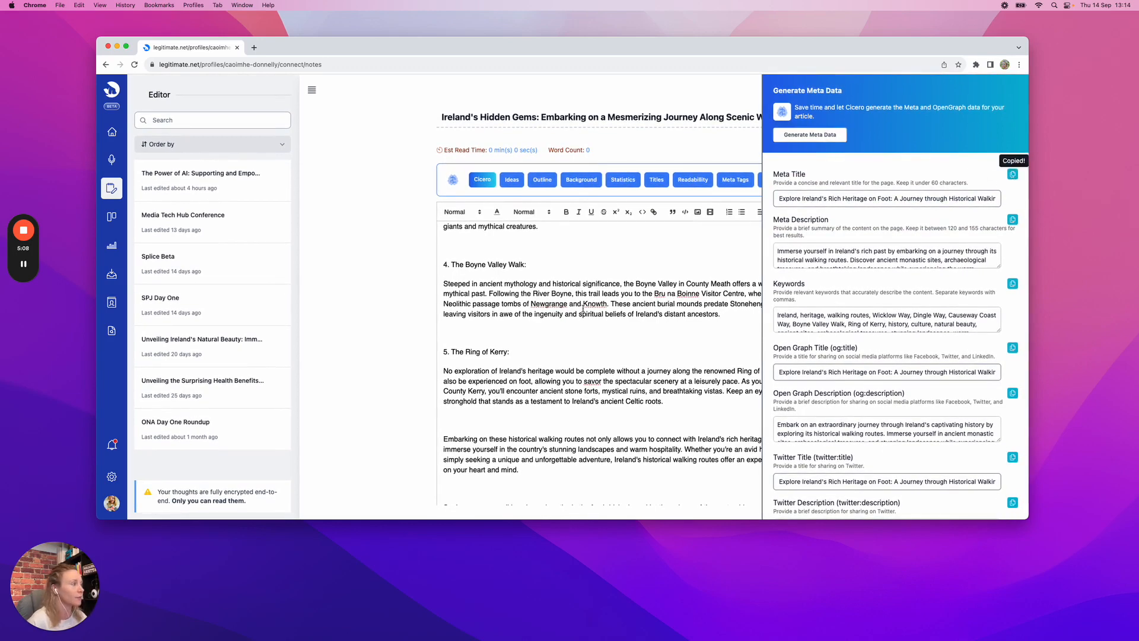
pyautogui.click(682, 244)
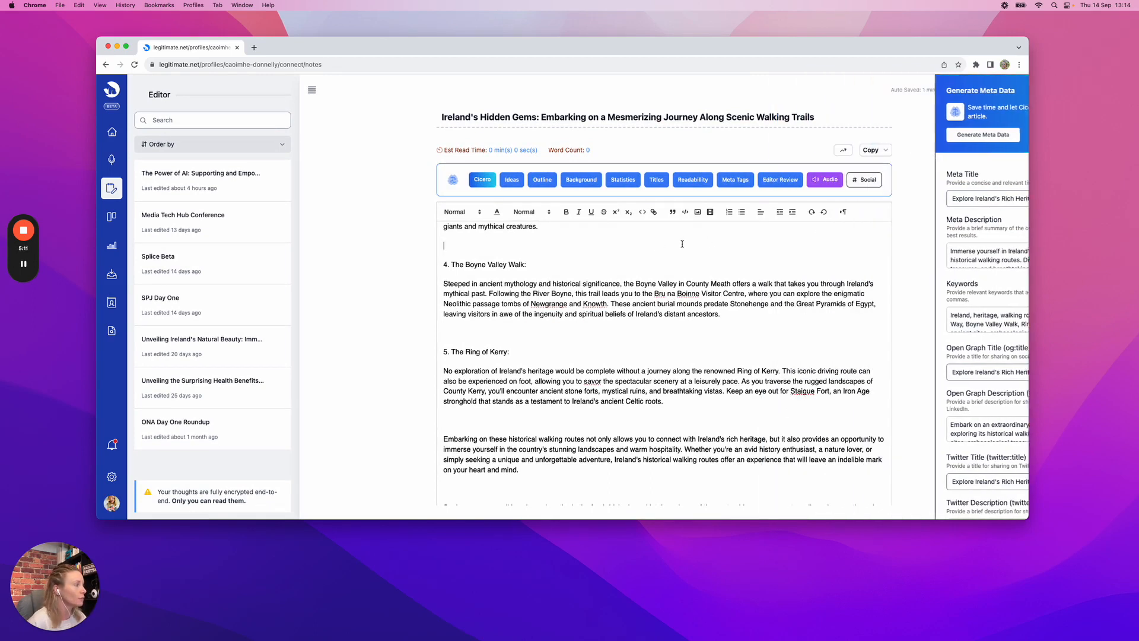
# Request an editorial review of the walking routes draft from Cicero, repeating the request until feedback points are generated
pyautogui.click(784, 180)
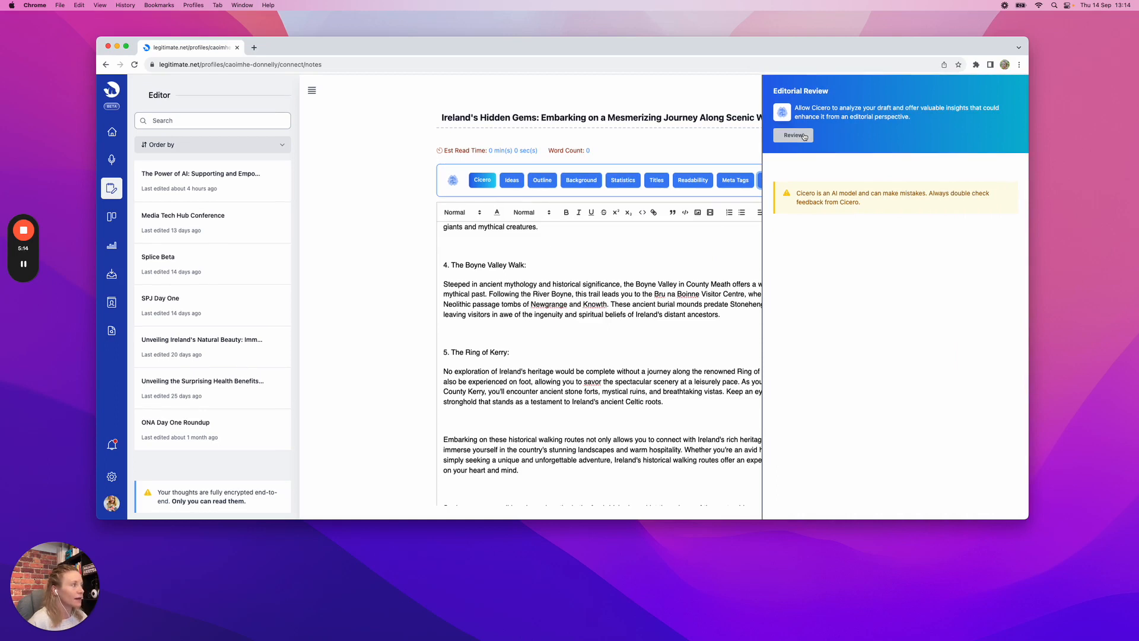
pyautogui.click(804, 136)
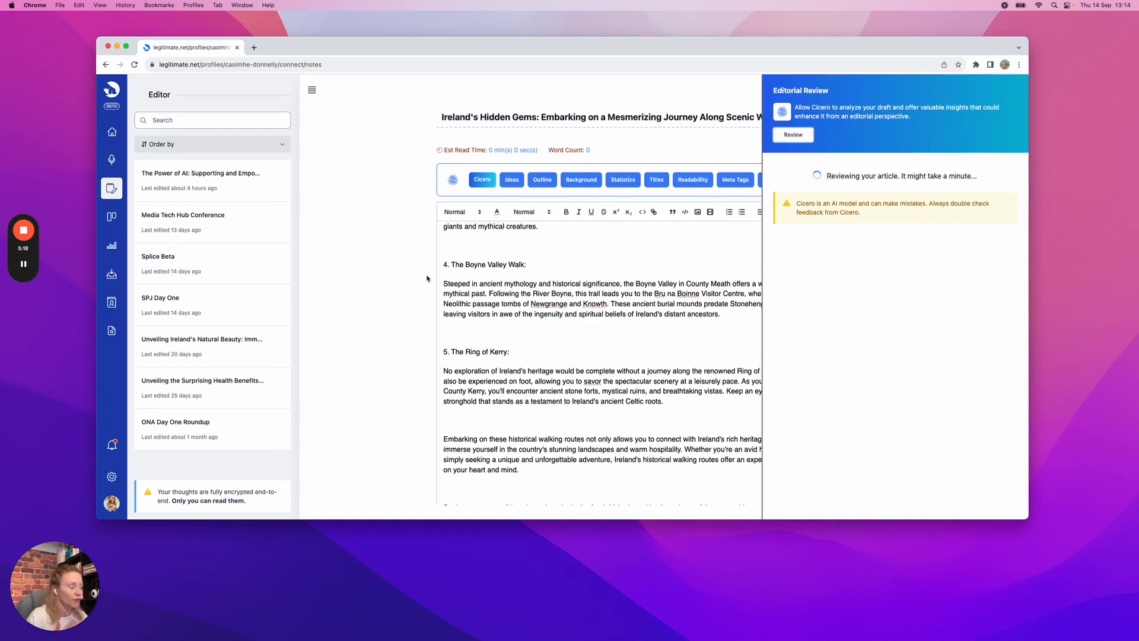
pyautogui.scroll(-3, 542, 247)
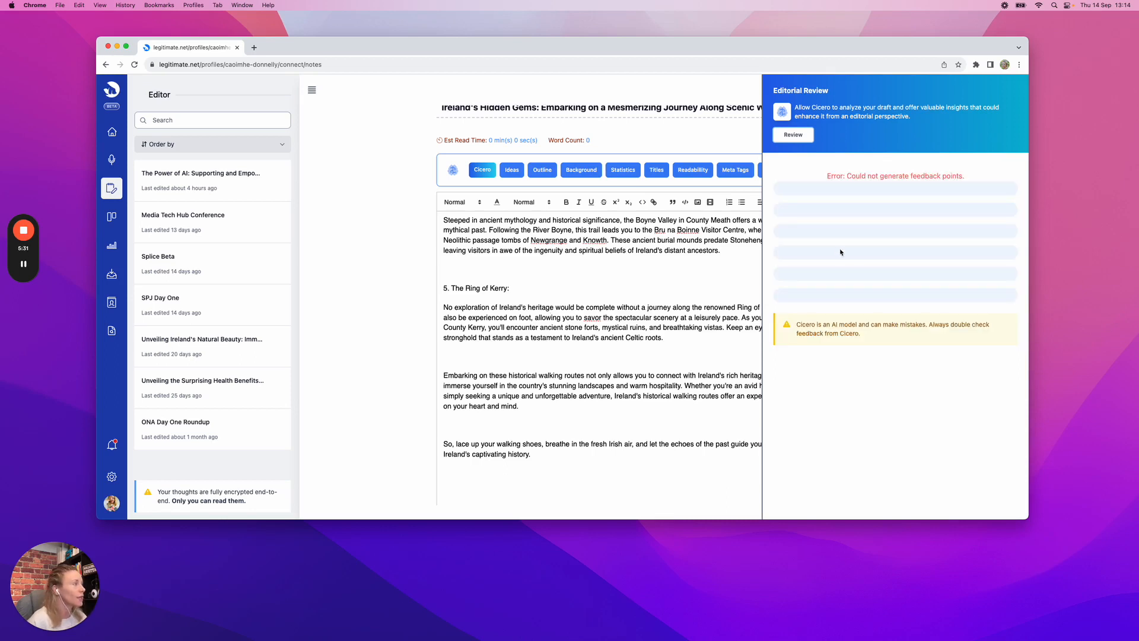
pyautogui.click(808, 137)
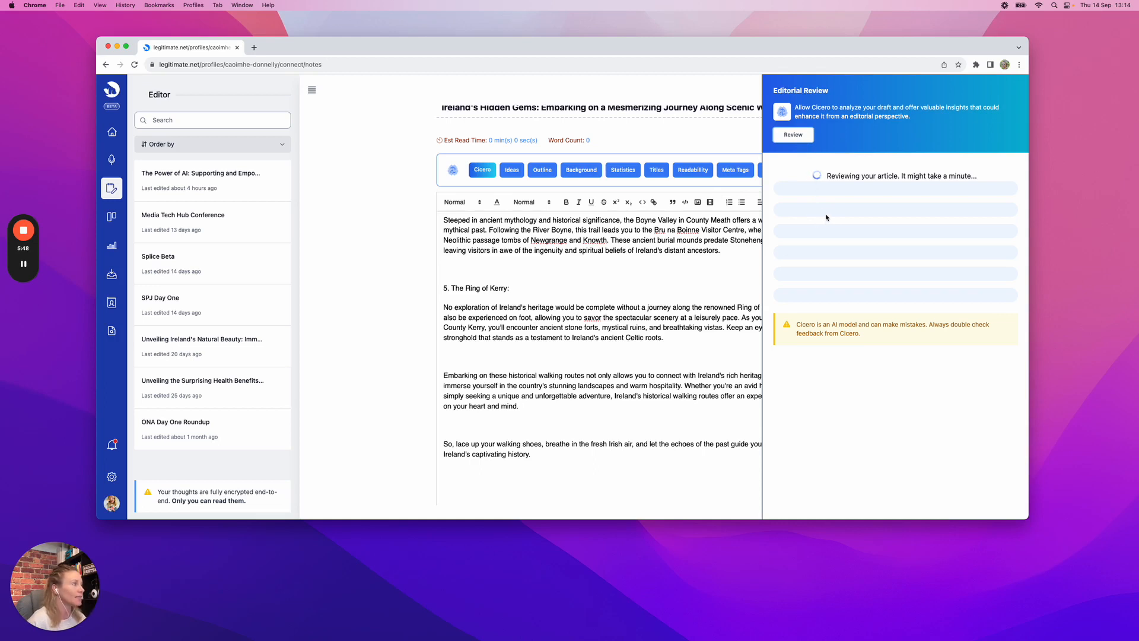
pyautogui.click(792, 135)
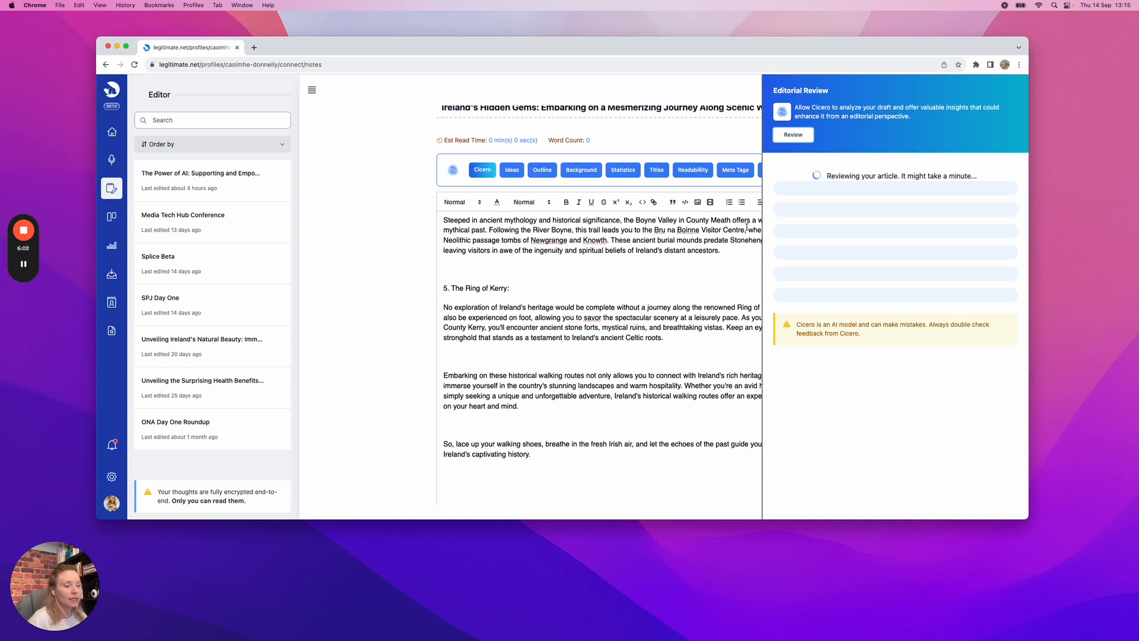
pyautogui.moveTo(27, 270)
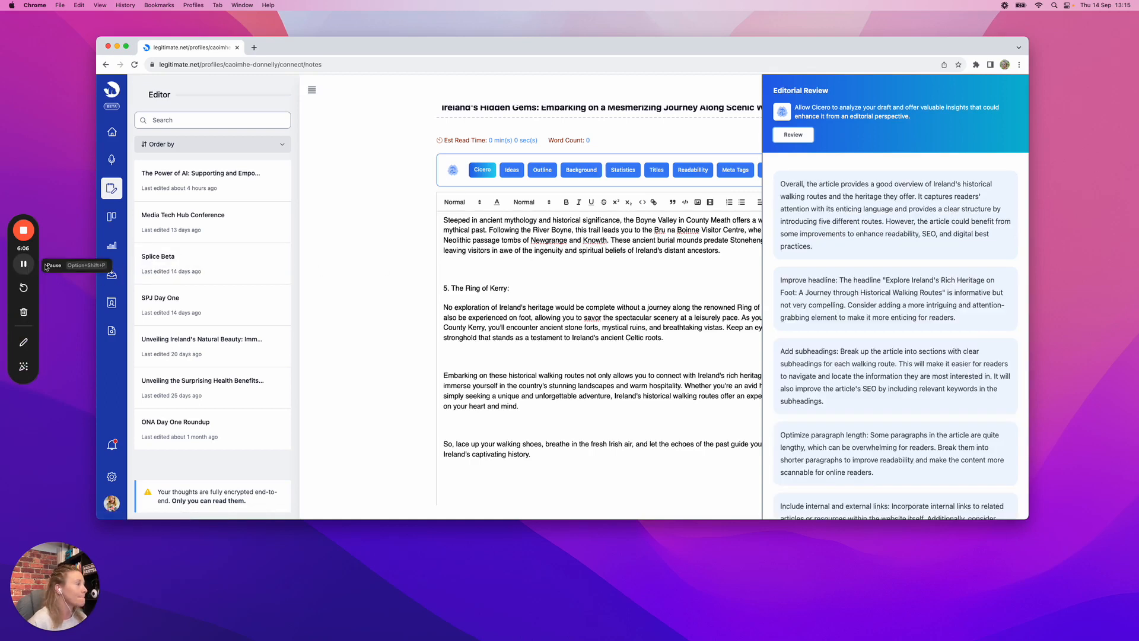
# Read through the editorial feedback on headline, subheadings, paragraph length, links and images, and close the review
pyautogui.scroll(-3, 845, 204)
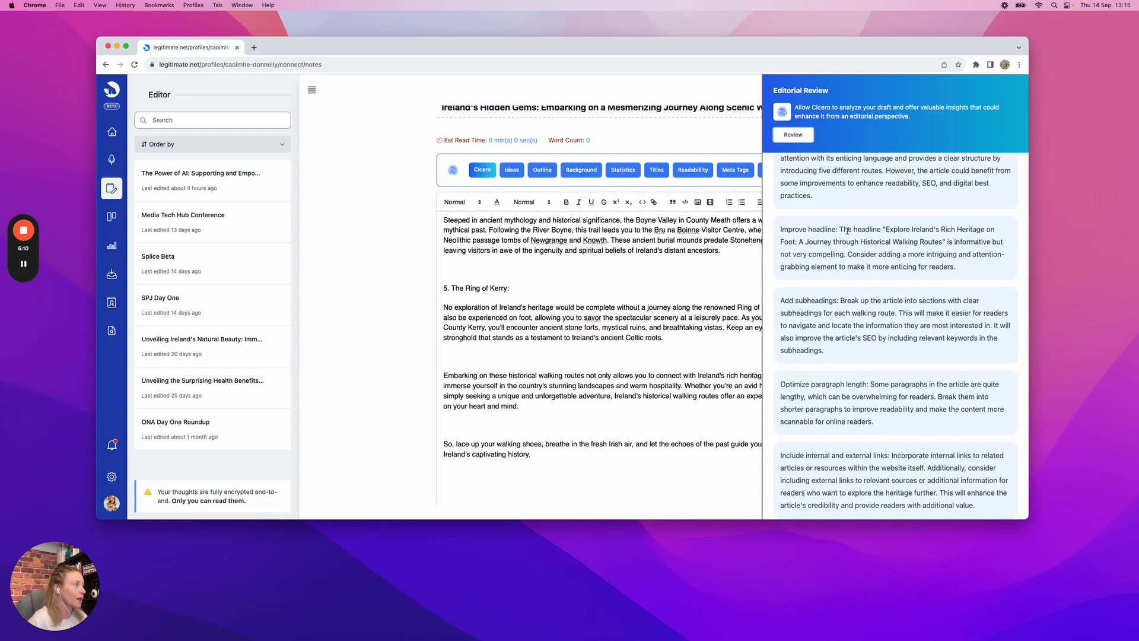
pyautogui.scroll(-4, 877, 234)
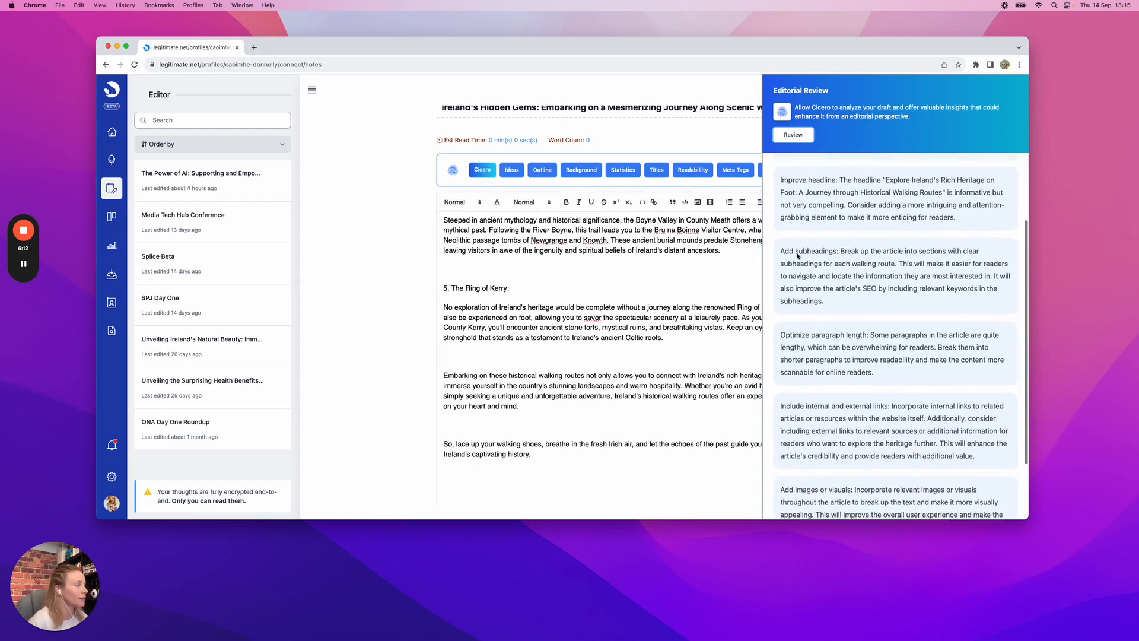
pyautogui.scroll(-3, 850, 248)
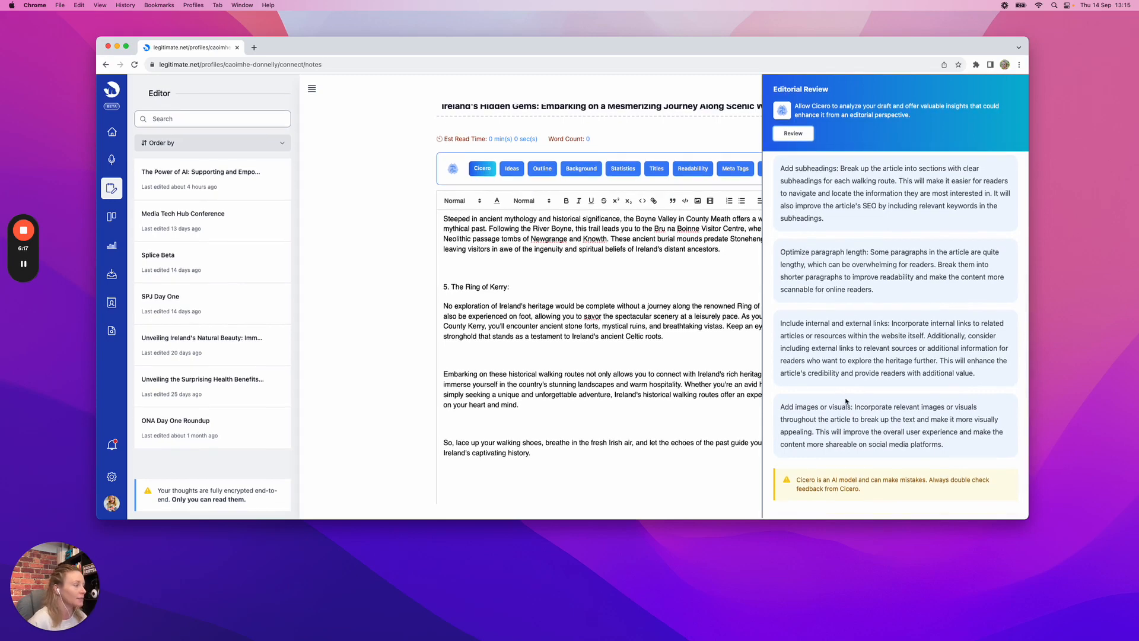
pyautogui.scroll(1, 838, 385)
pyautogui.scroll(5, 838, 386)
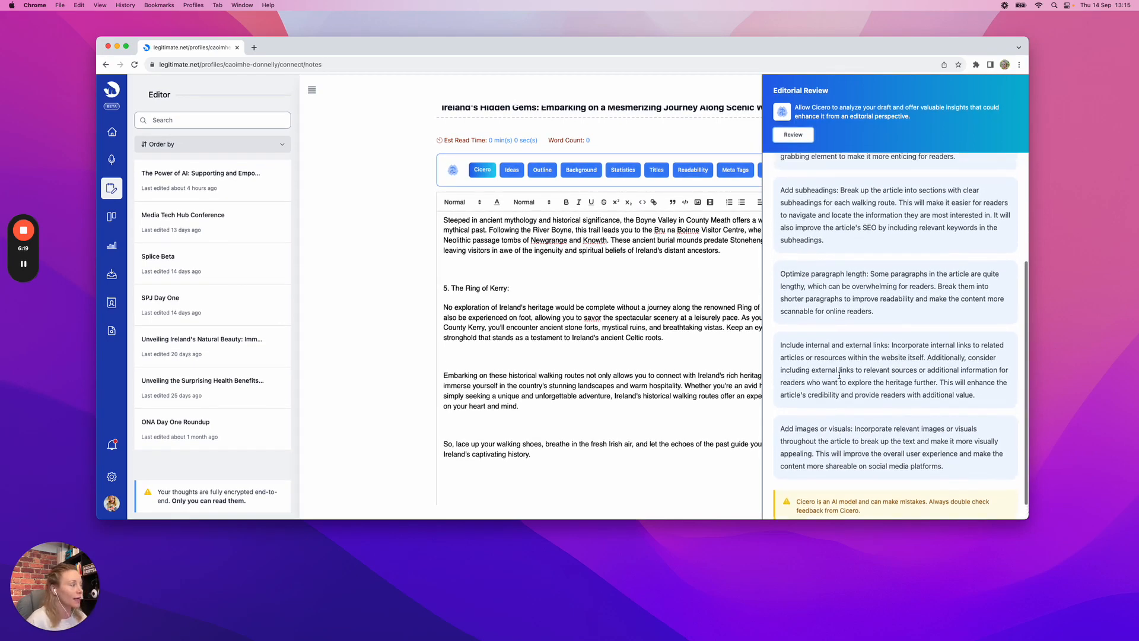
pyautogui.scroll(-3, 830, 359)
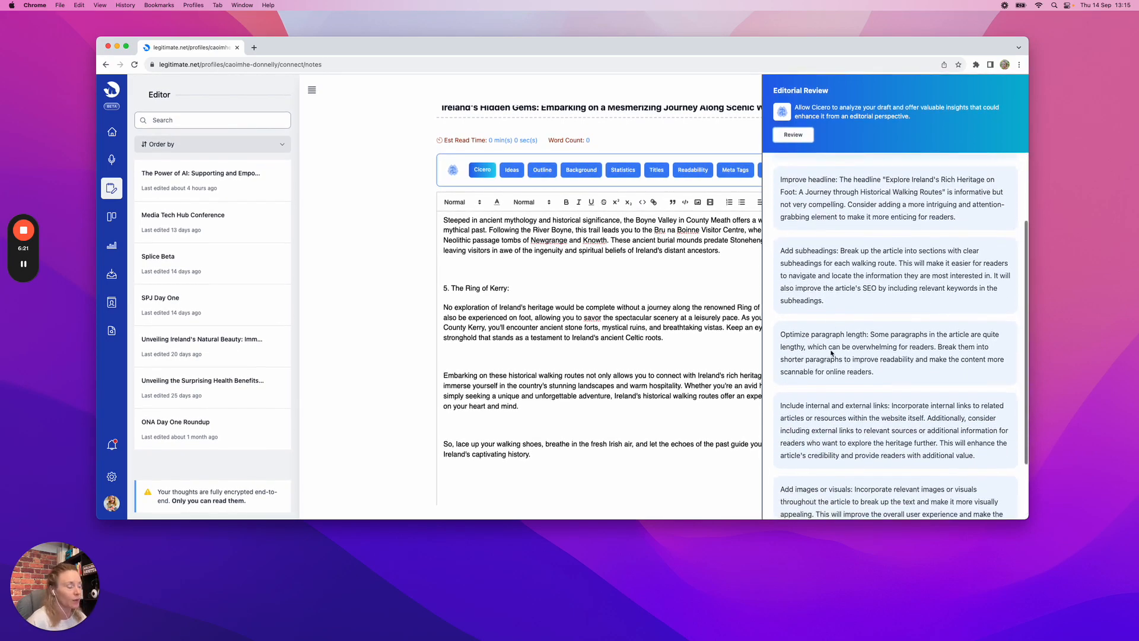
pyautogui.scroll(2, 570, 333)
pyautogui.scroll(2, 570, 333)
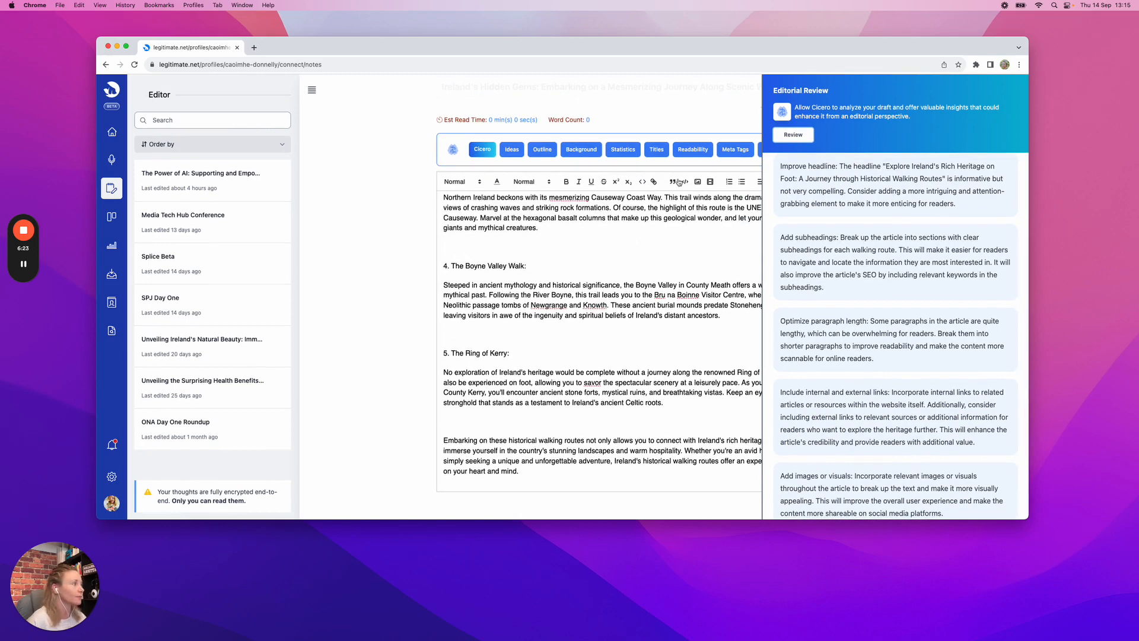
pyautogui.click(759, 149)
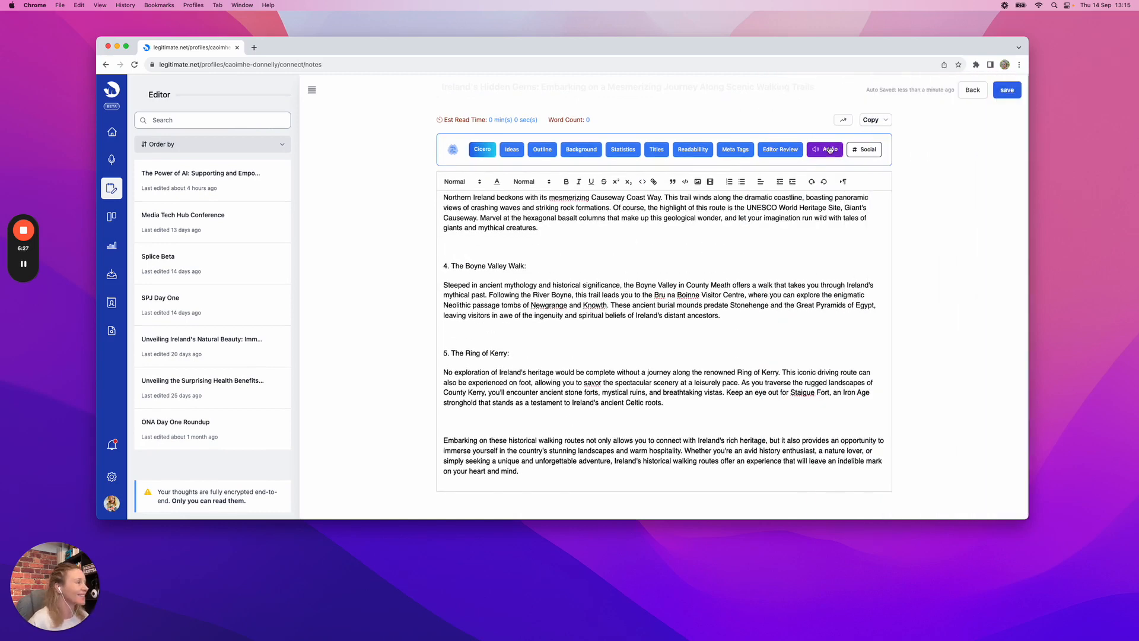
# Open the audio conversion tool and play a short preview of the Irish Female voice
pyautogui.click(829, 150)
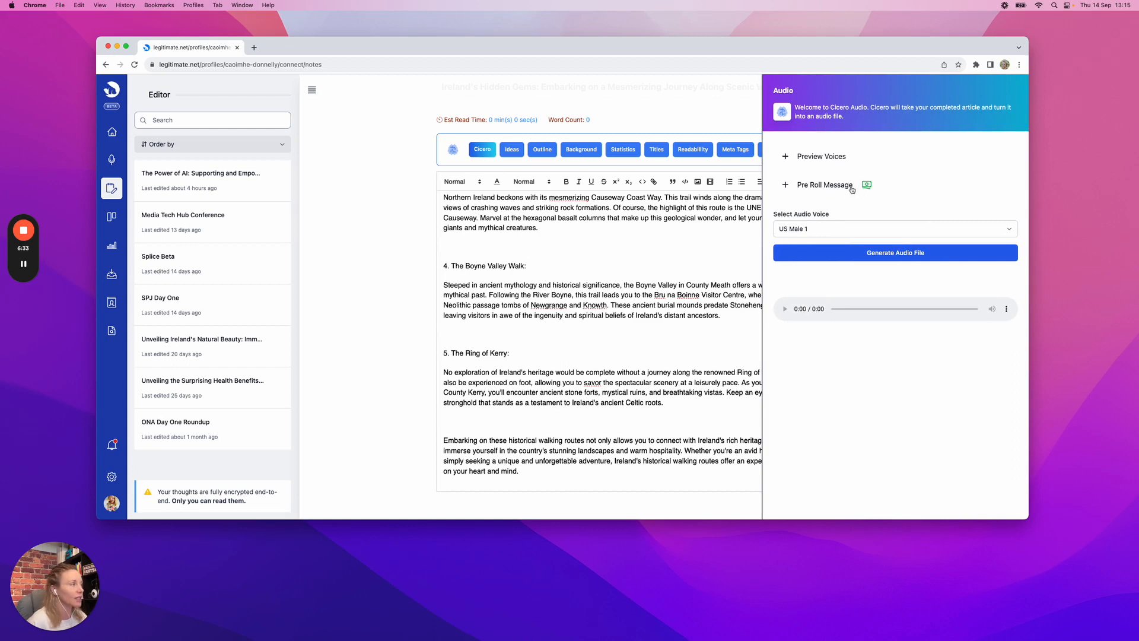
pyautogui.click(822, 157)
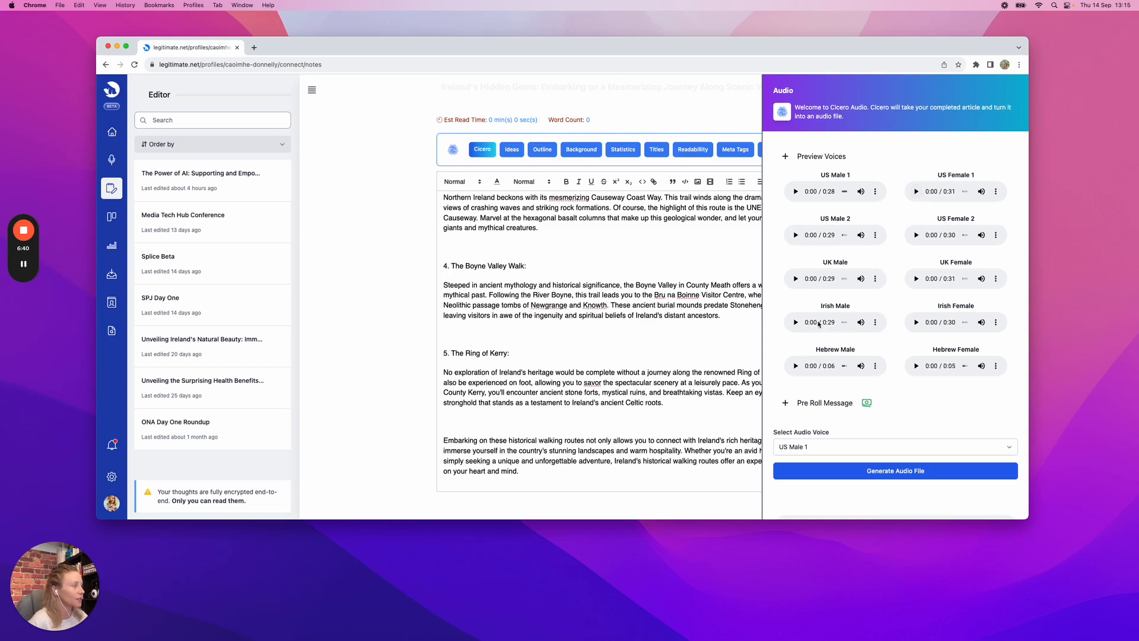
pyautogui.click(915, 323)
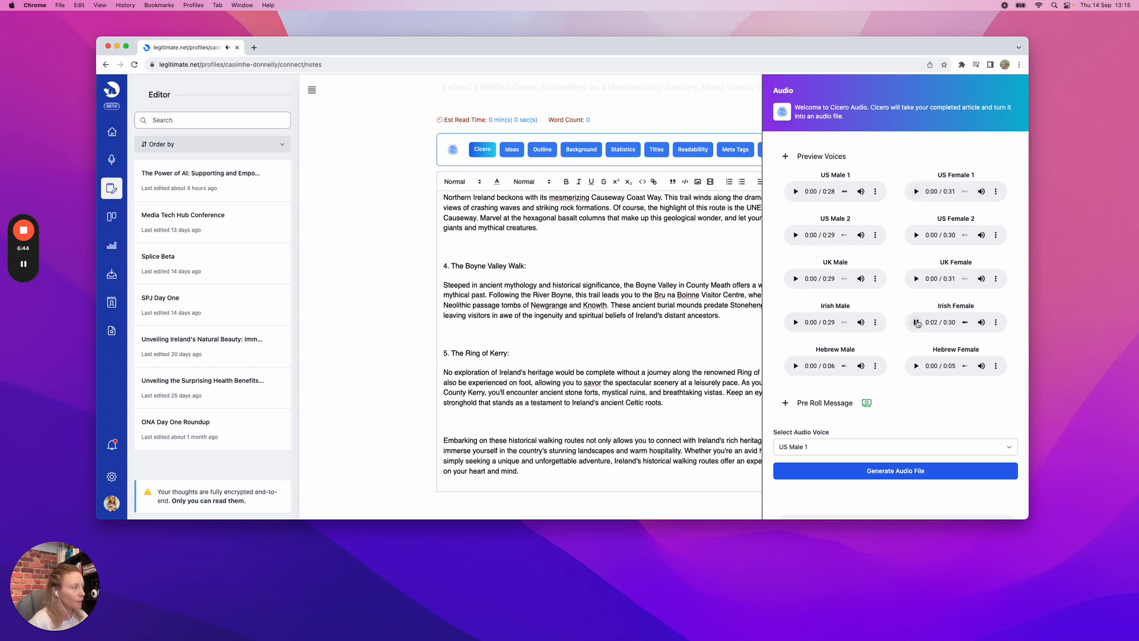
pyautogui.click(917, 323)
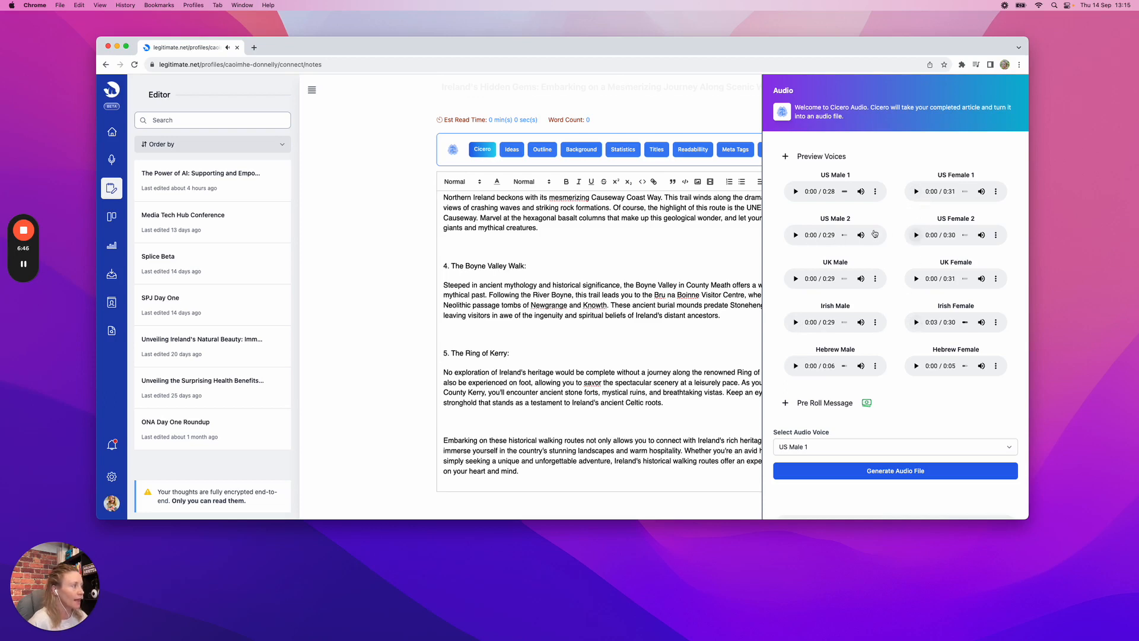
# Play a few seconds of the US Male 2 voice preview and pause it
pyautogui.click(796, 234)
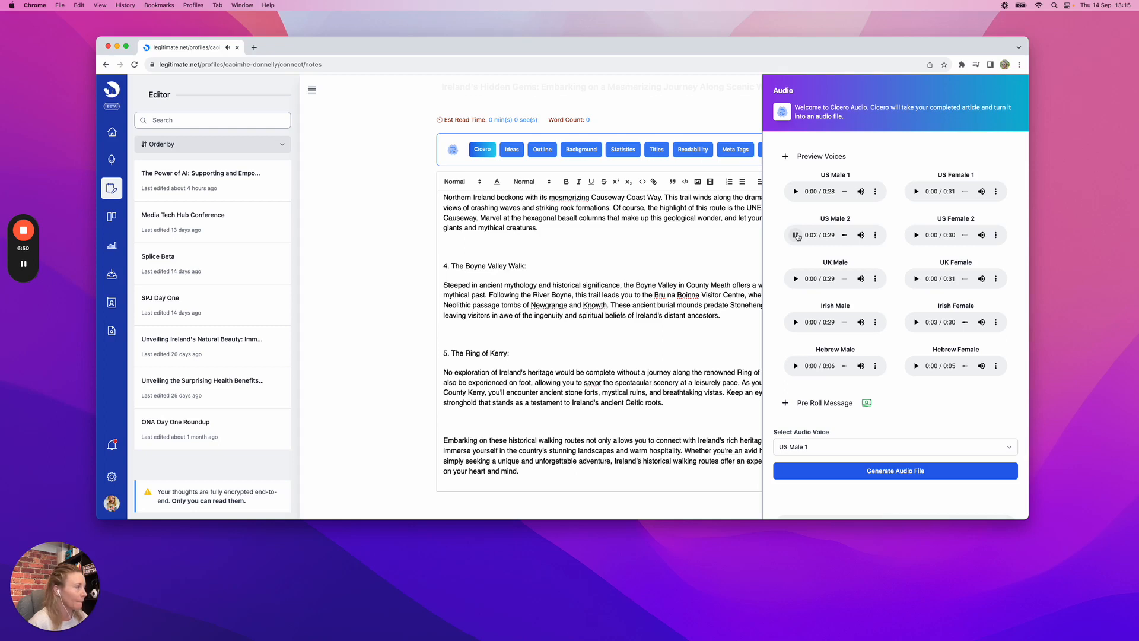
pyautogui.click(796, 235)
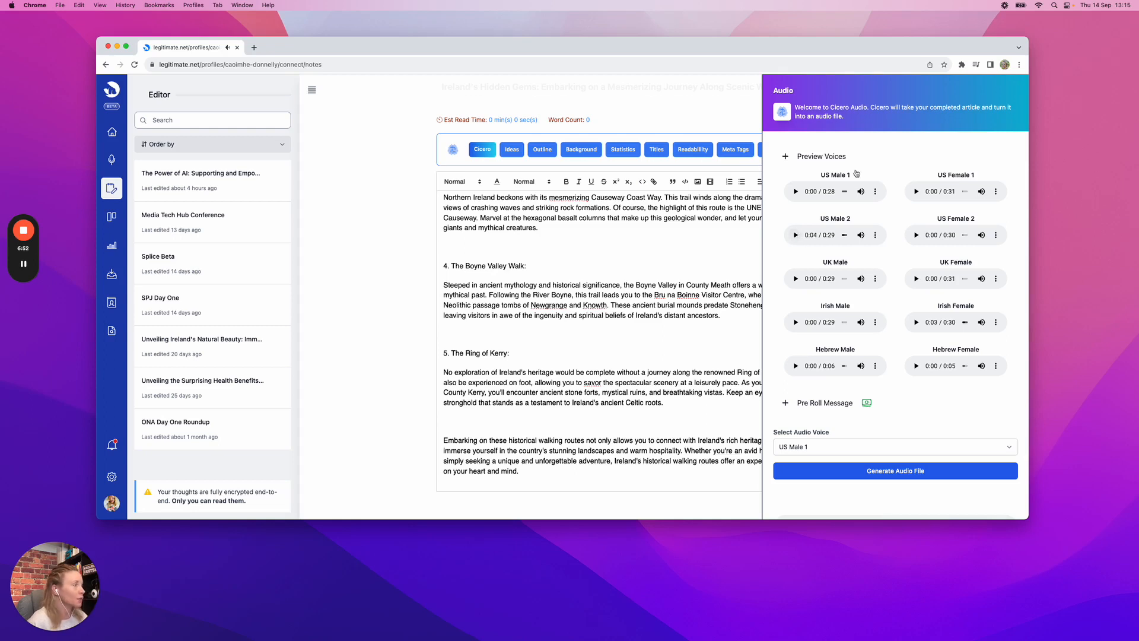
# Add the pre-roll message "This article is brought to you by Legitimate." to the article's audio
pyautogui.scroll(-2, 842, 285)
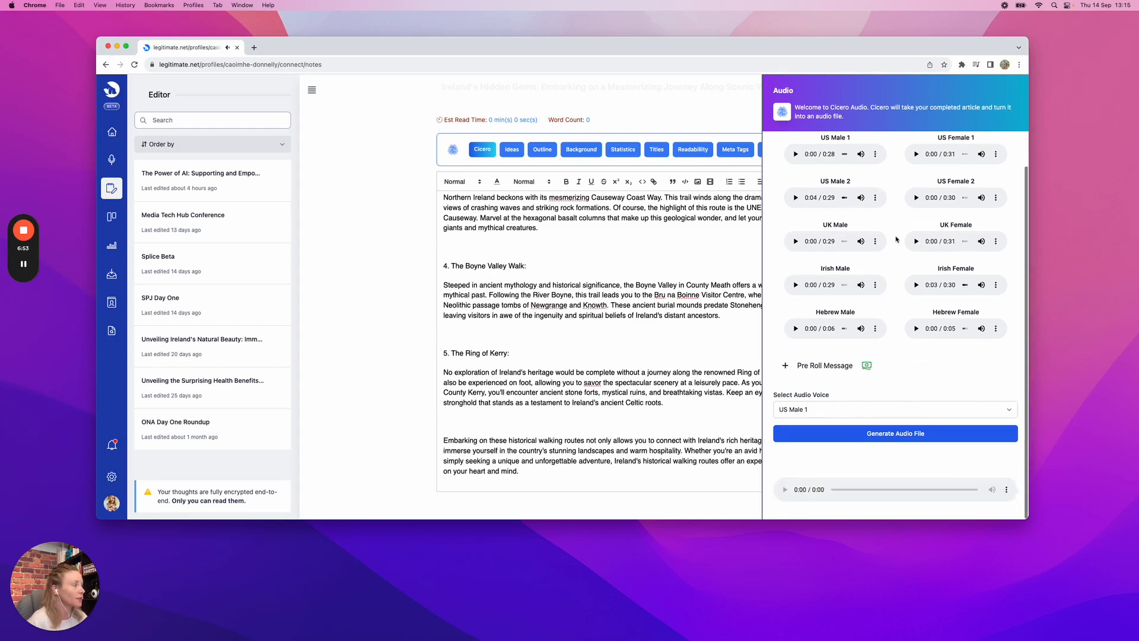
pyautogui.click(827, 366)
pyautogui.scroll(-4, 826, 356)
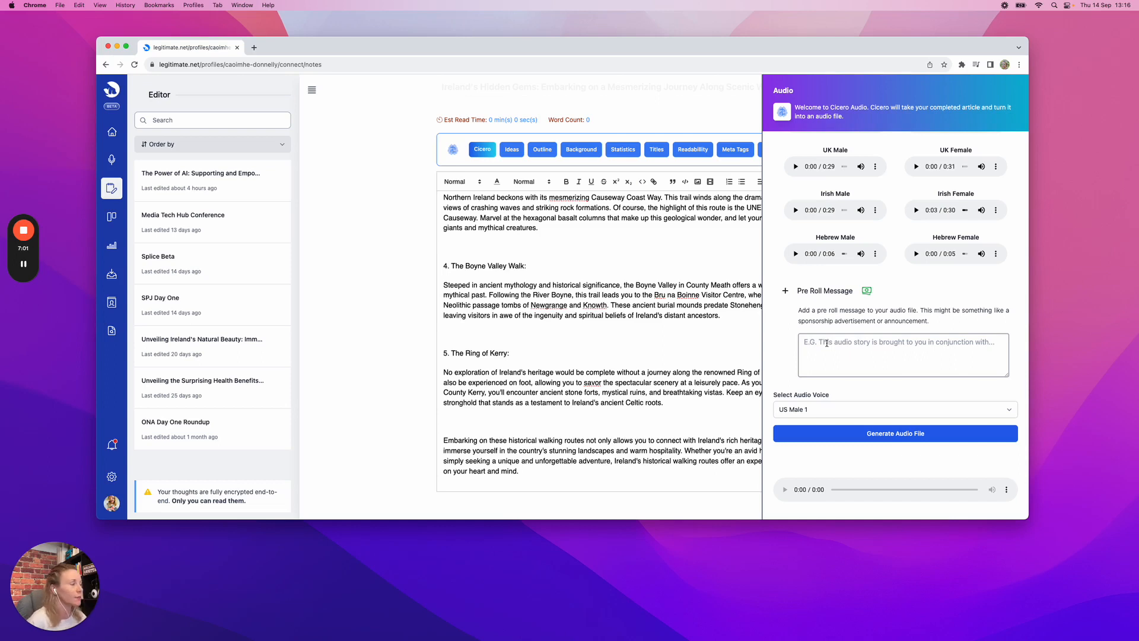
pyautogui.click(830, 342)
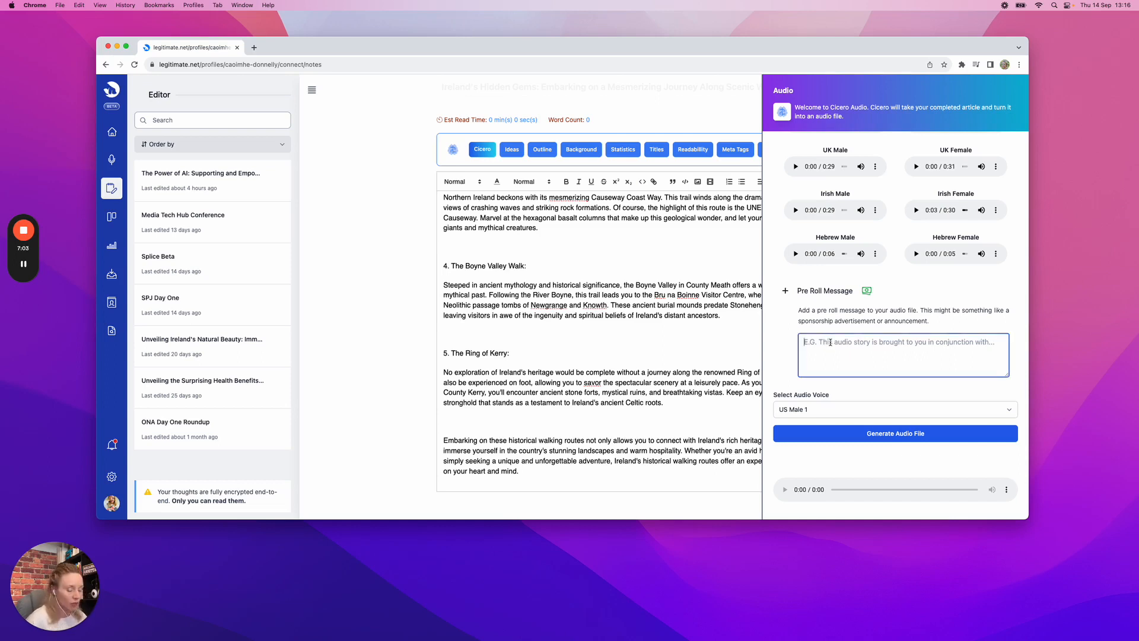
pyautogui.write('This')
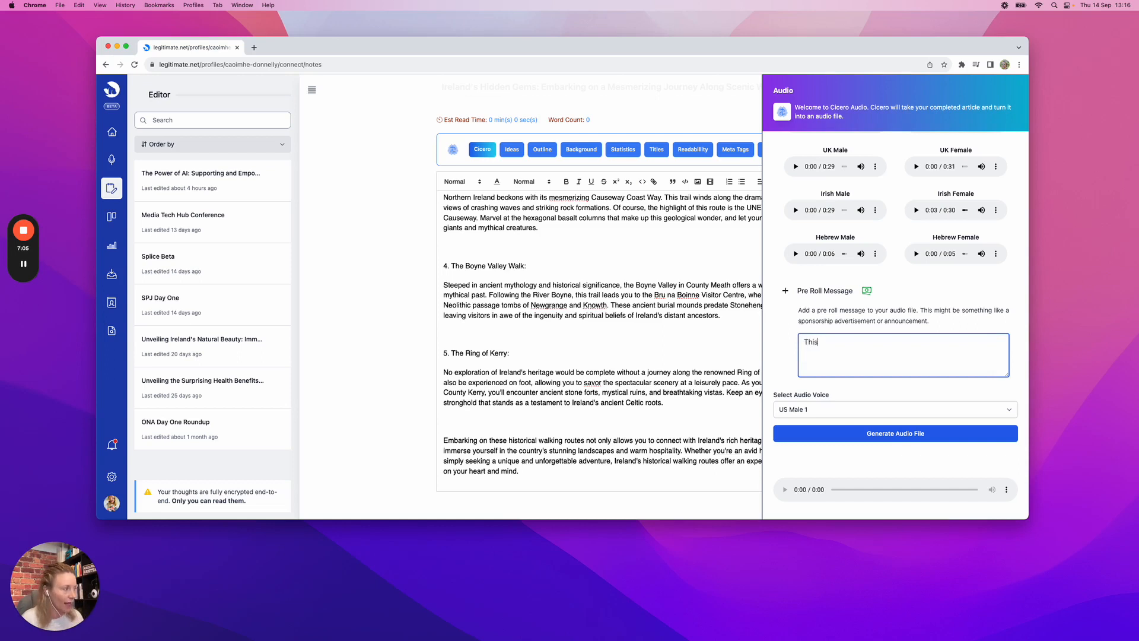
pyautogui.write(' artic')
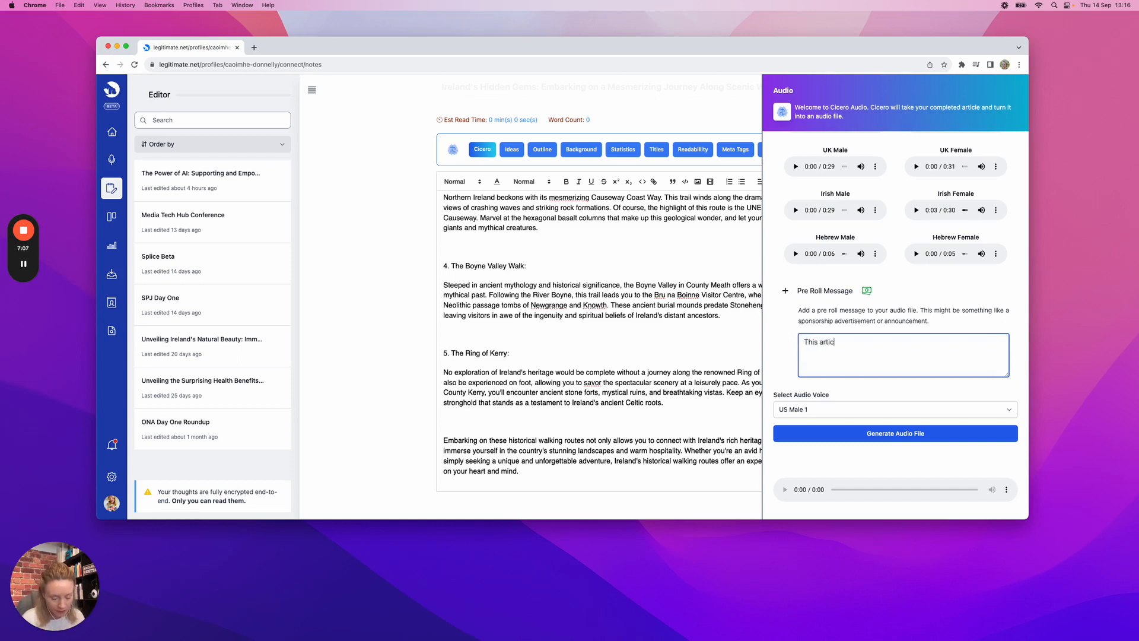
pyautogui.write('le is brou')
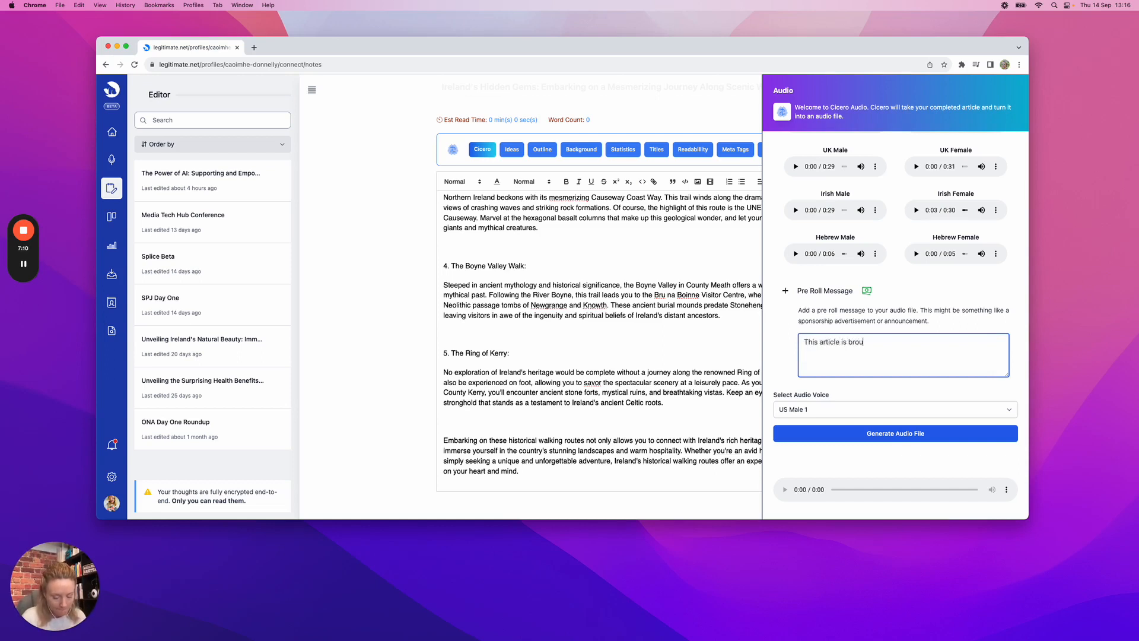
pyautogui.write('ght to you bu')
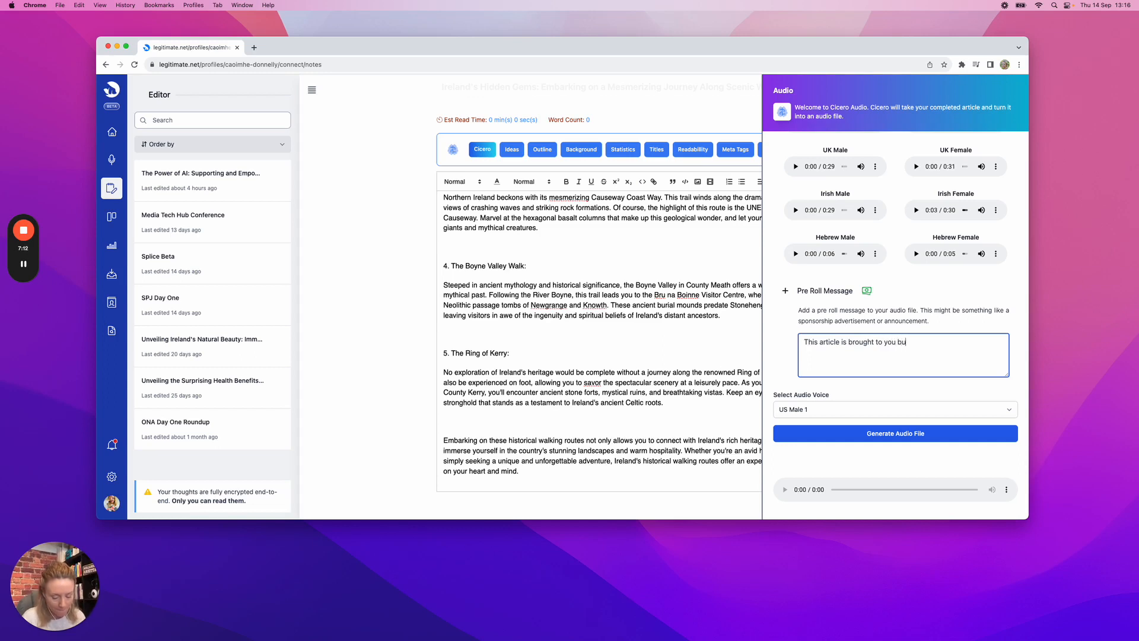
pyautogui.press('BackSpace')
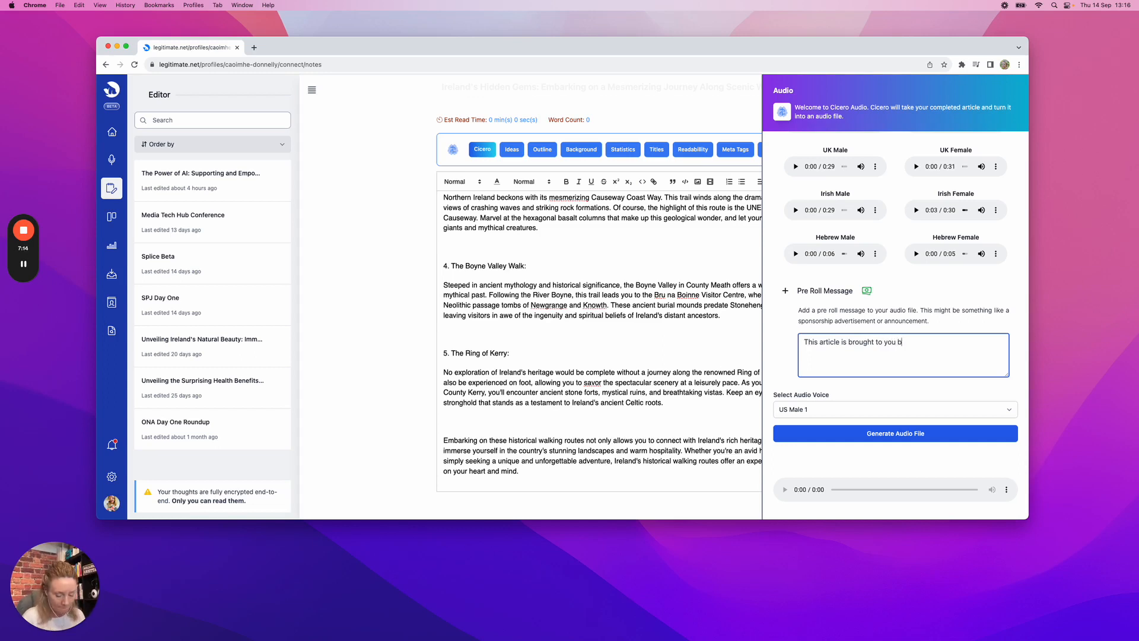
pyautogui.write('y Legitimate.')
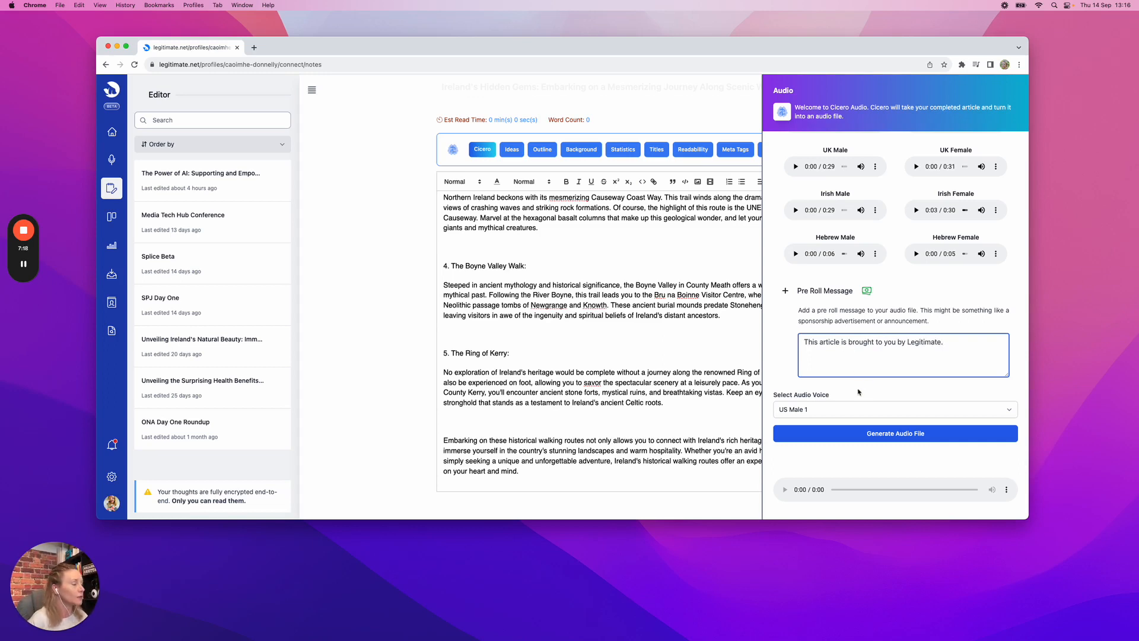
# Choose US Male 2 as the audio voice and generate the article's audio file
pyautogui.click(848, 410)
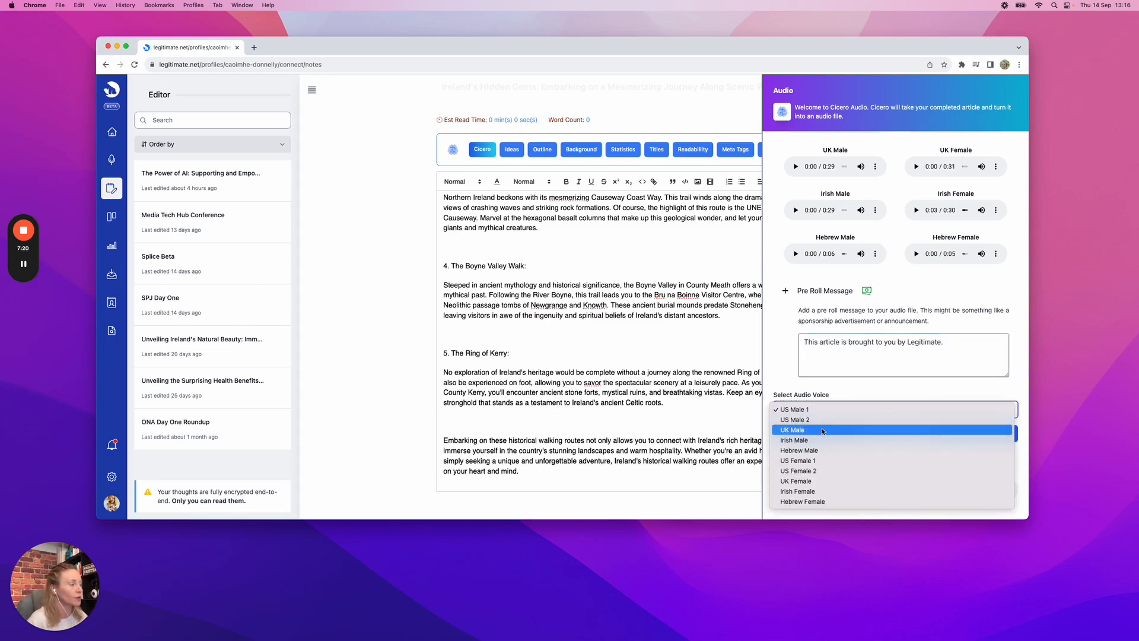
pyautogui.click(804, 419)
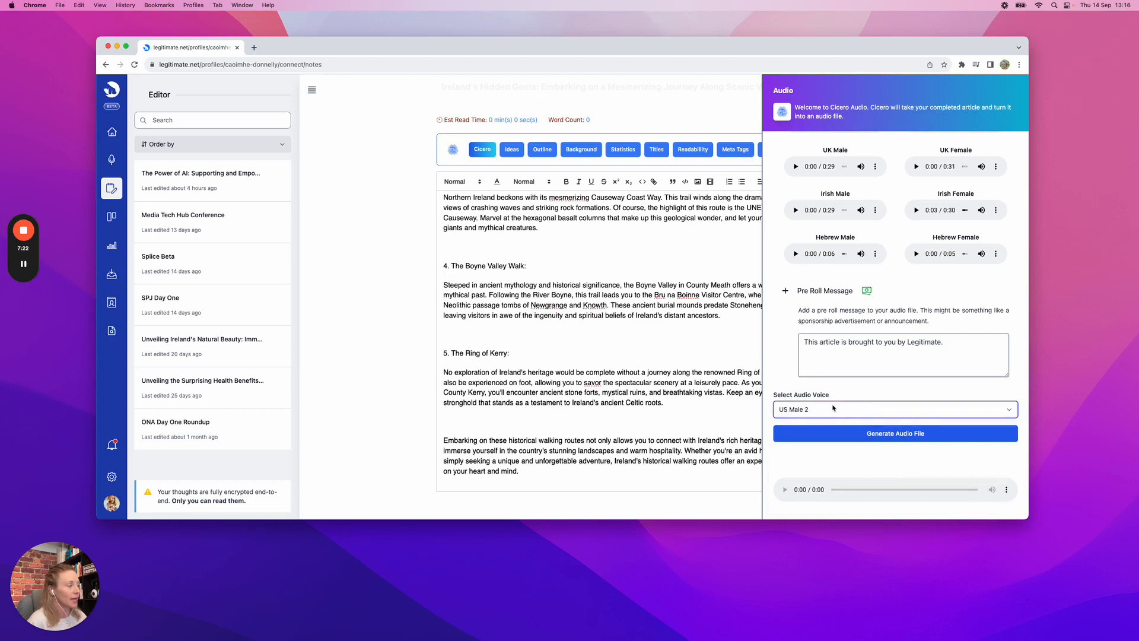
pyautogui.click(870, 434)
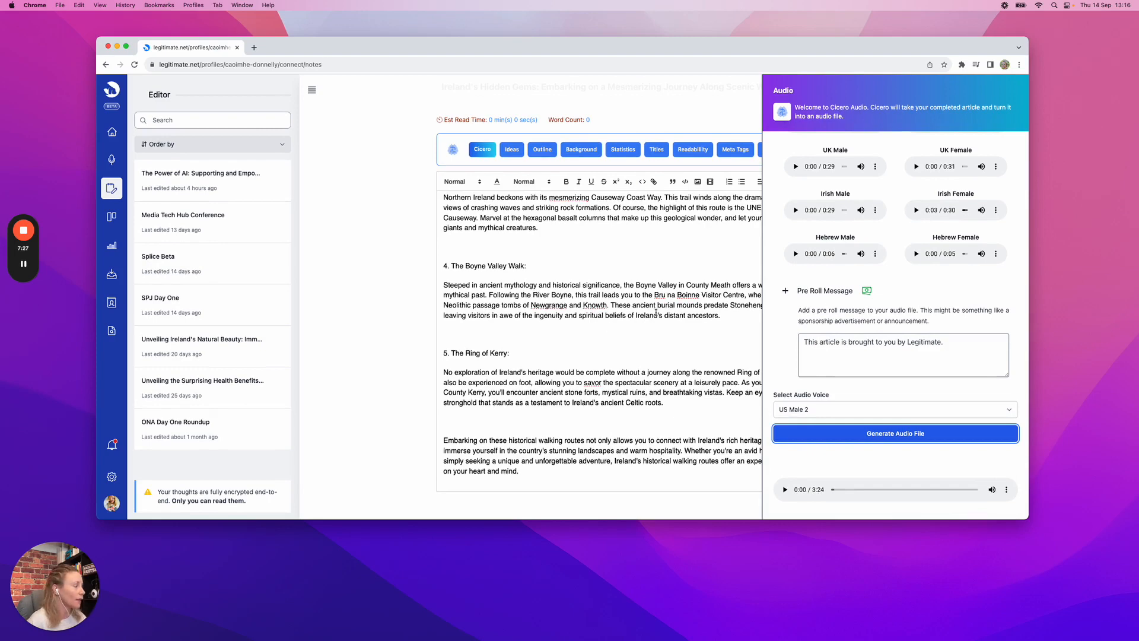
# Show the generated audio file's download option, play about the first ten seconds, and close the audio tool
pyautogui.scroll(-1, 655, 313)
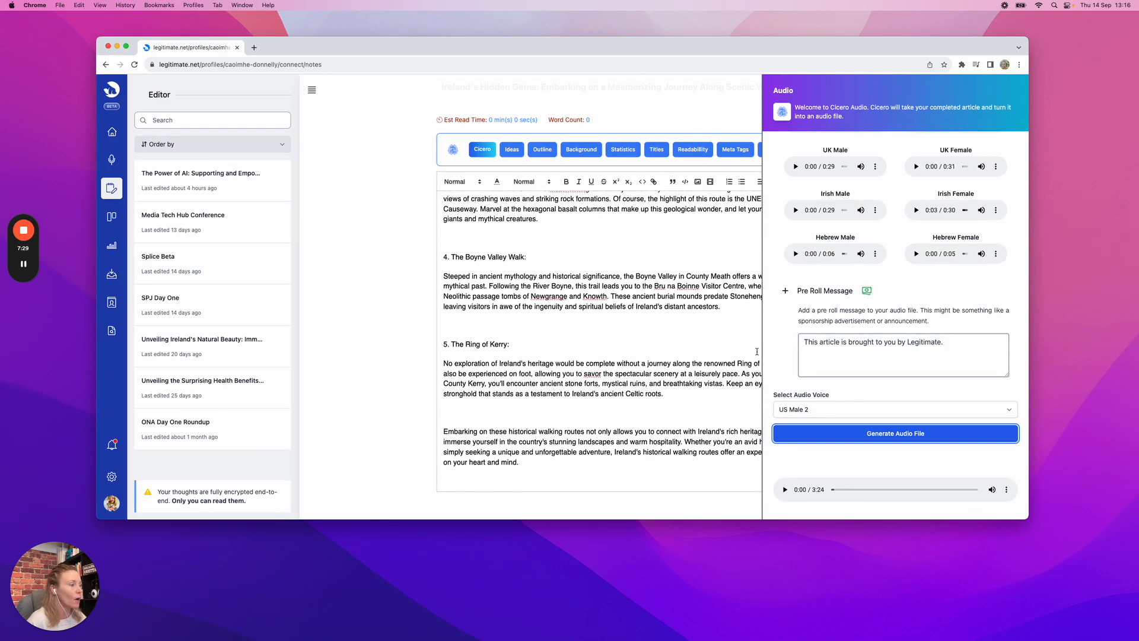
pyautogui.scroll(-1, 757, 351)
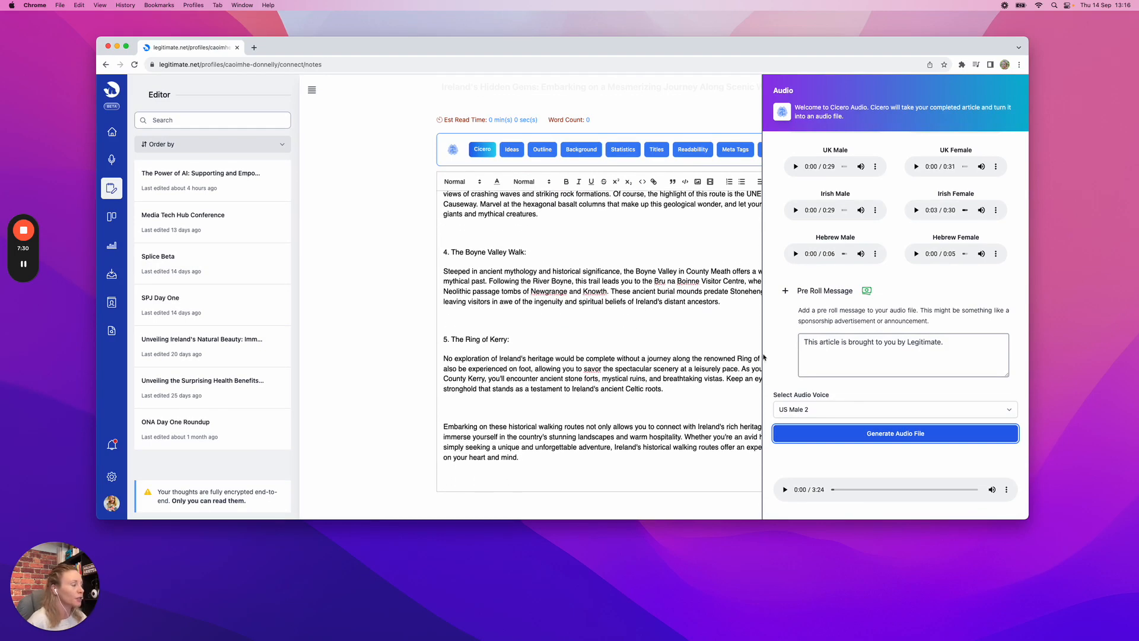
pyautogui.click(1007, 490)
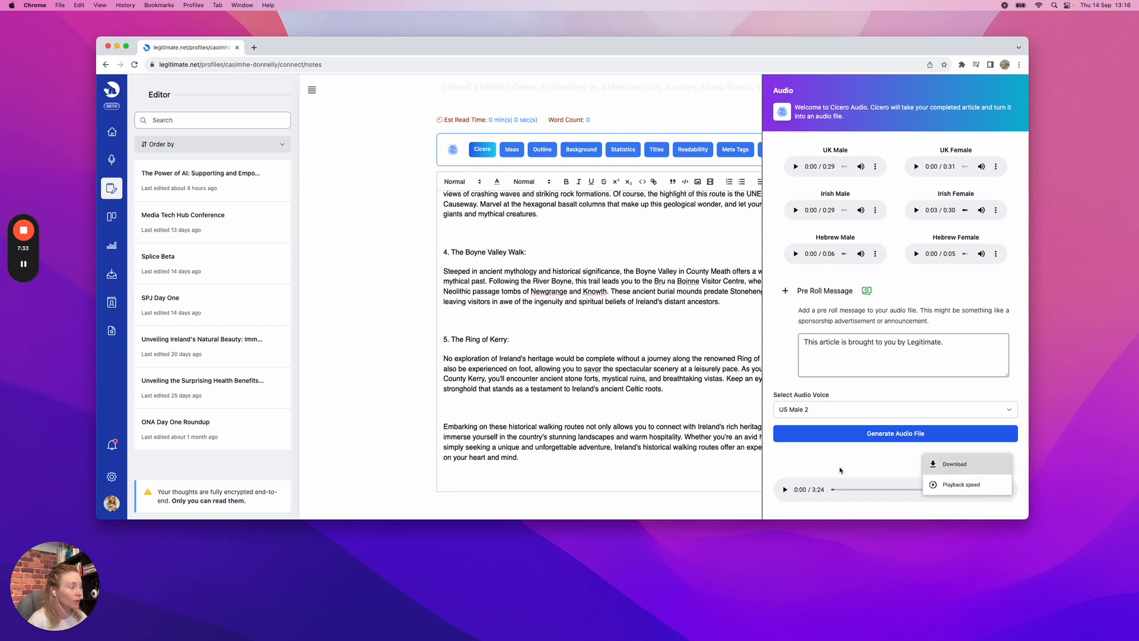
pyautogui.click(787, 473)
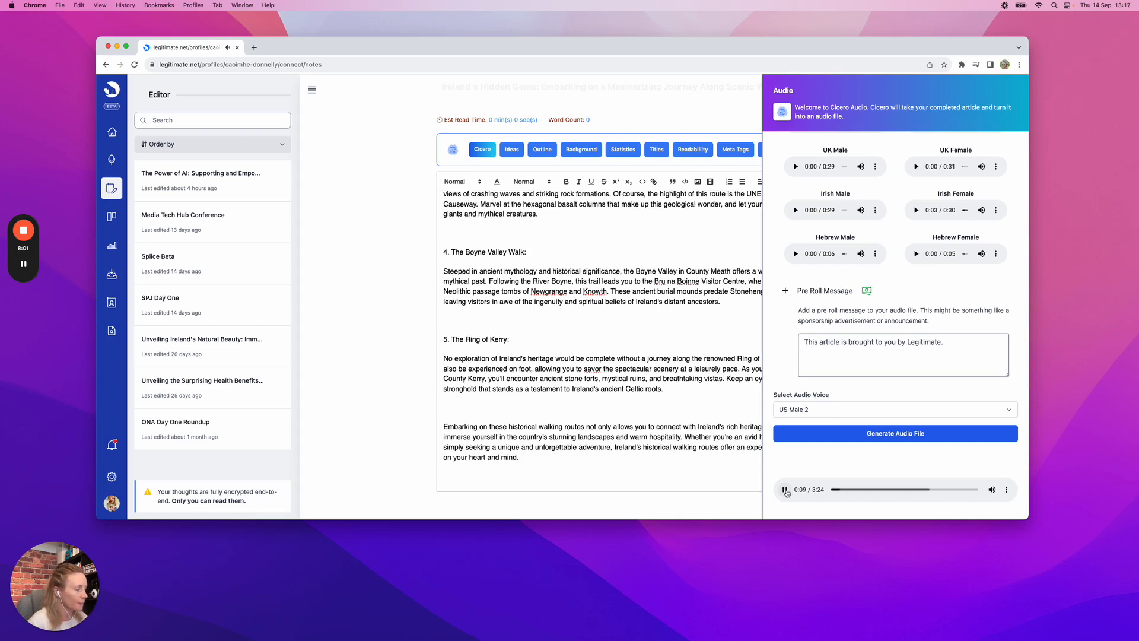
pyautogui.click(785, 490)
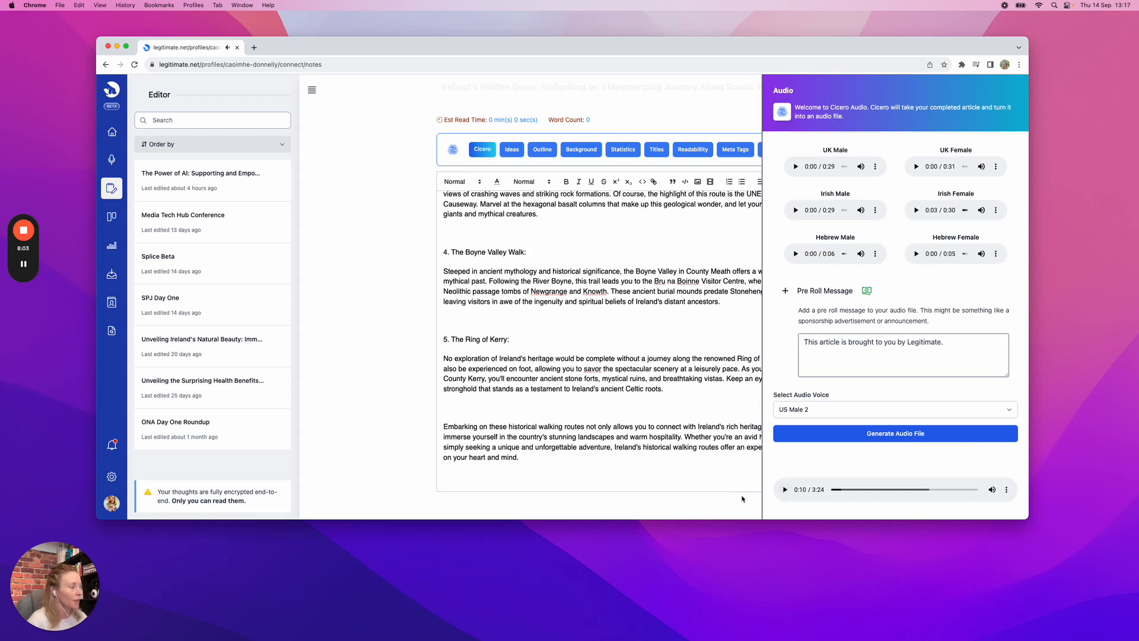
pyautogui.click(741, 498)
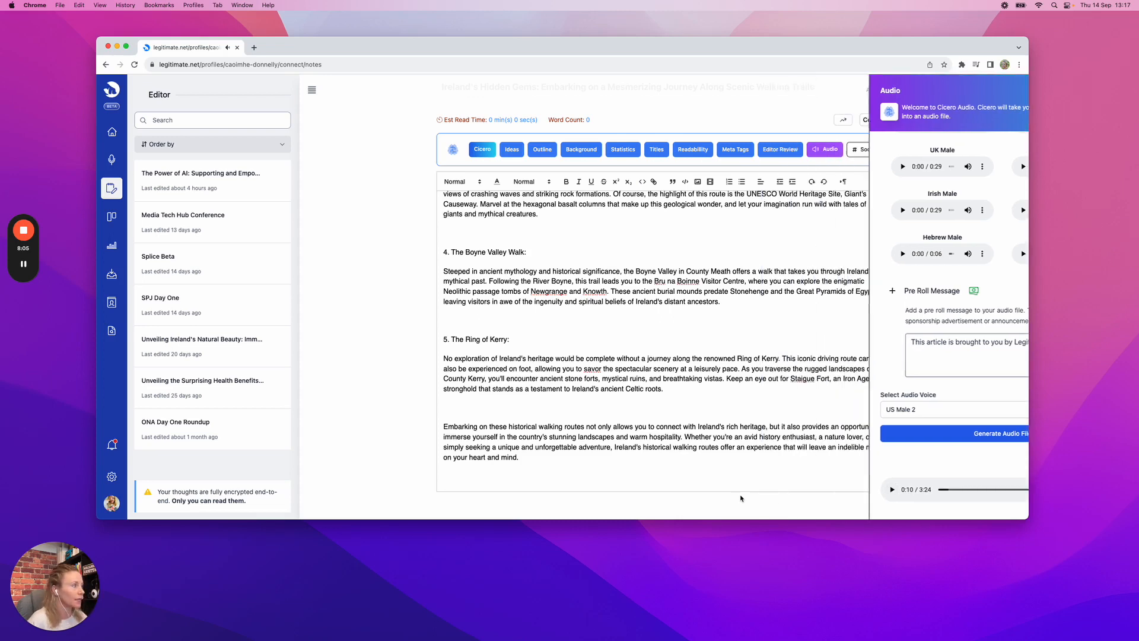
# Have Cicero create social media posts based on the walking trails article
pyautogui.click(863, 151)
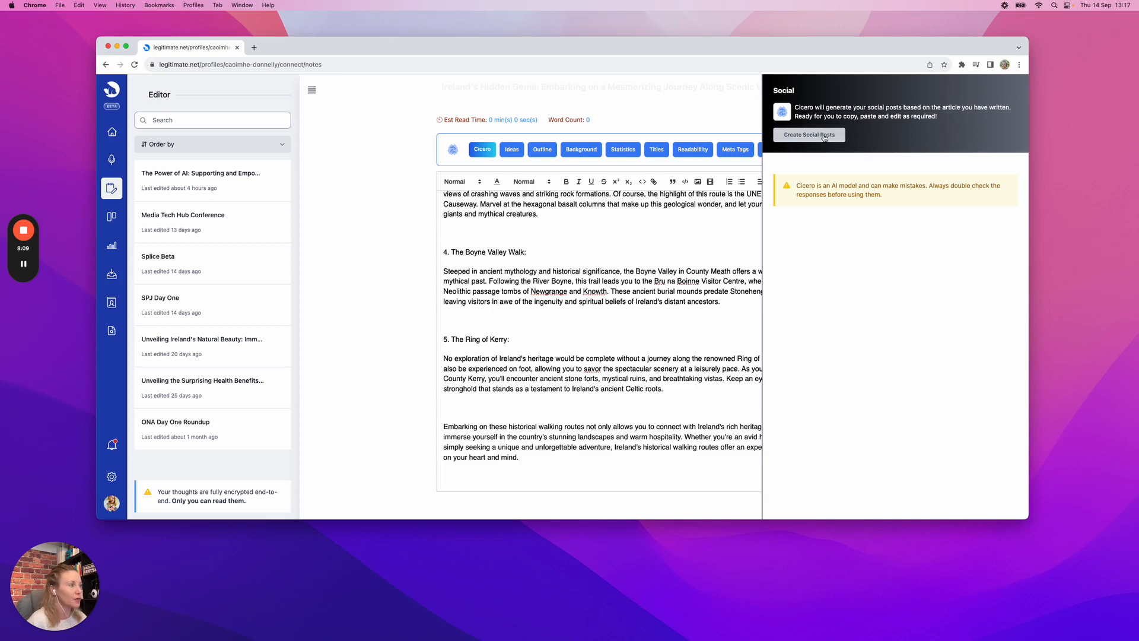
pyautogui.click(824, 137)
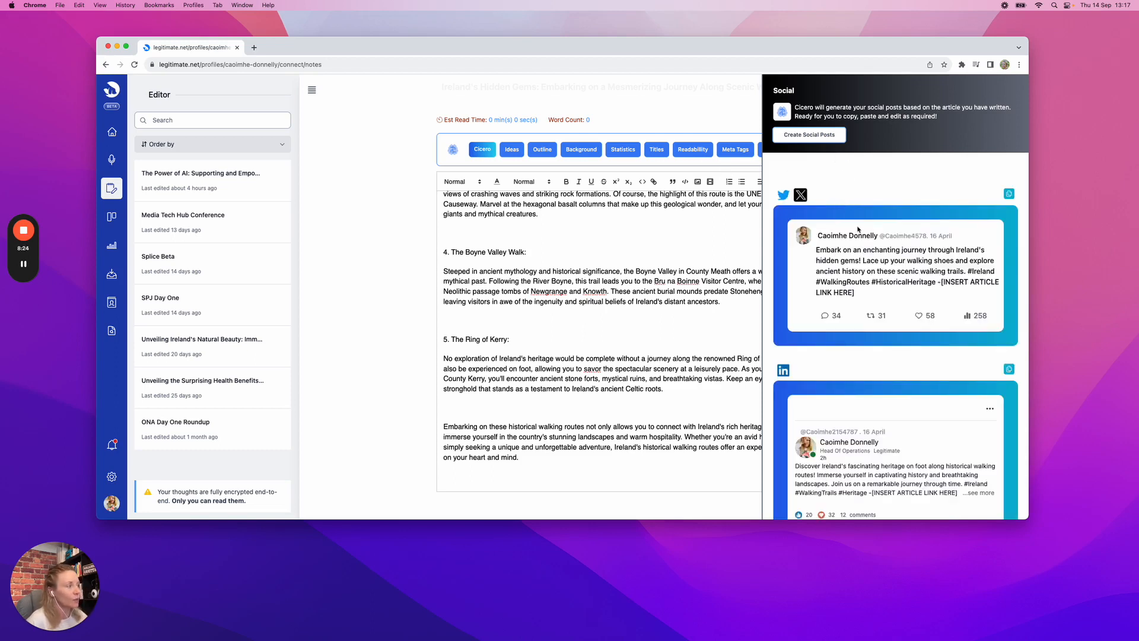
# Review the generated X, LinkedIn, Threads and Facebook posts, close the social tool and return to the article's title
pyautogui.scroll(-3, 858, 231)
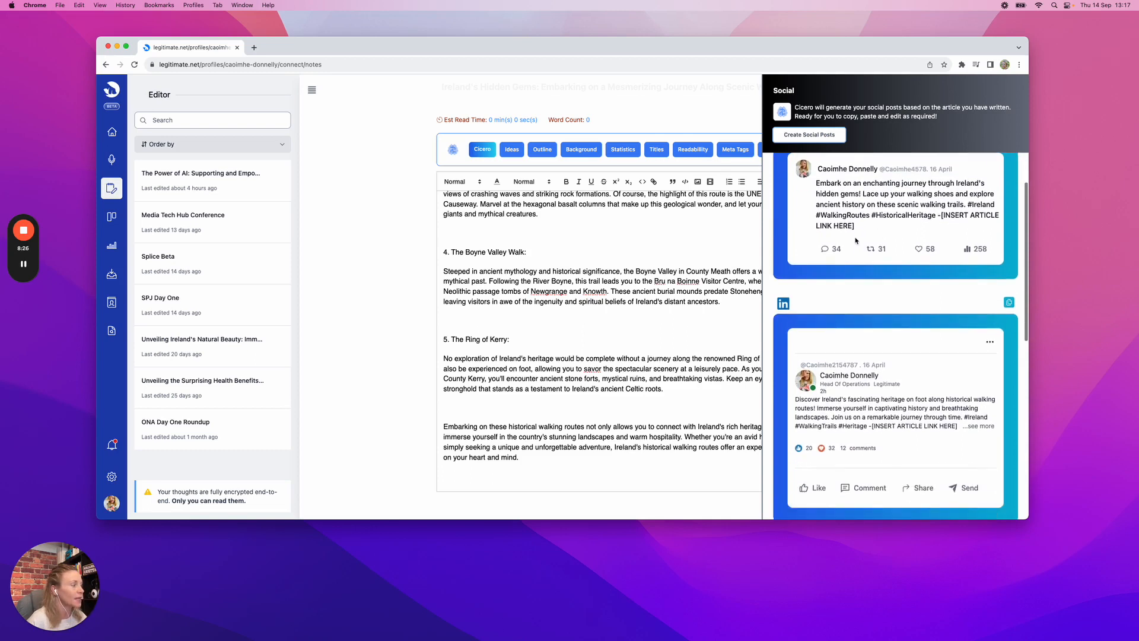
pyautogui.scroll(-10, 856, 240)
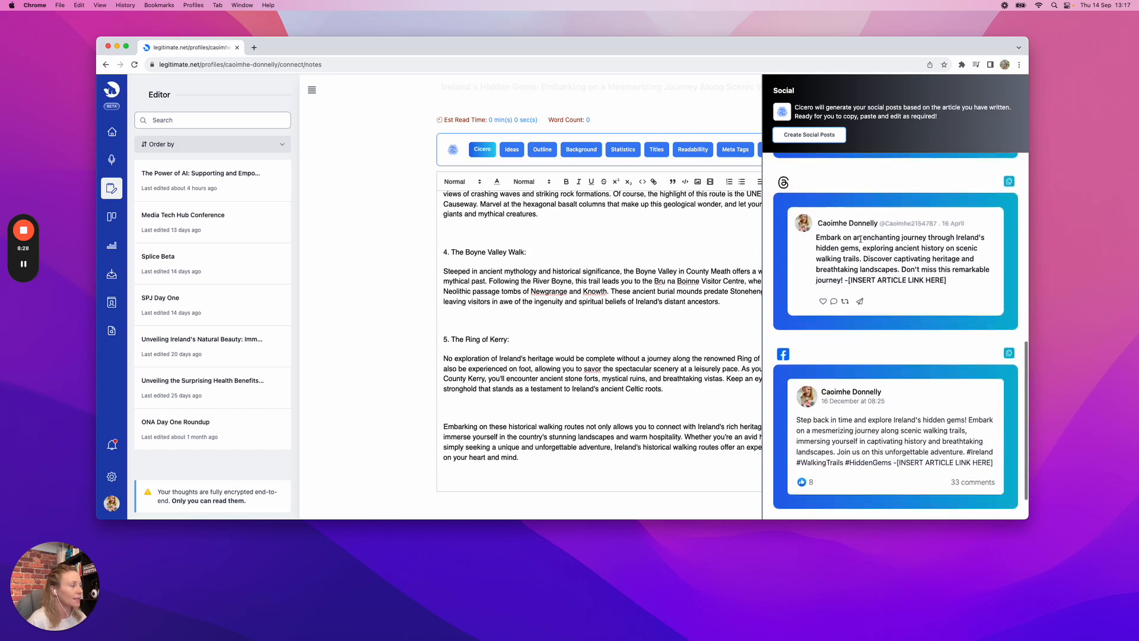
pyautogui.scroll(5, 860, 239)
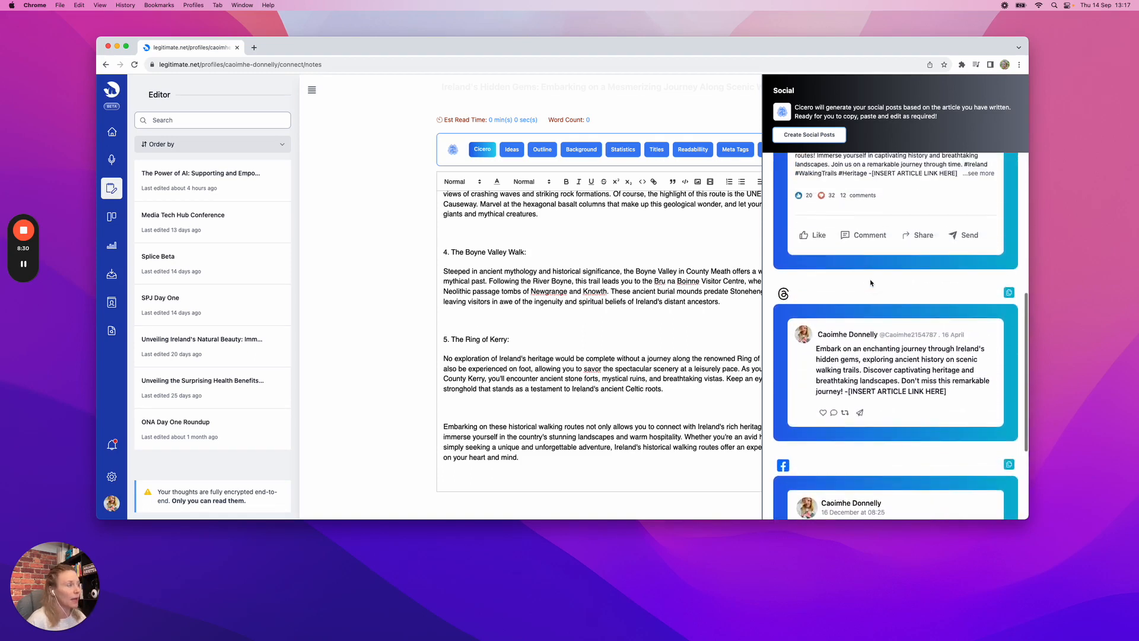
pyautogui.scroll(9, 870, 283)
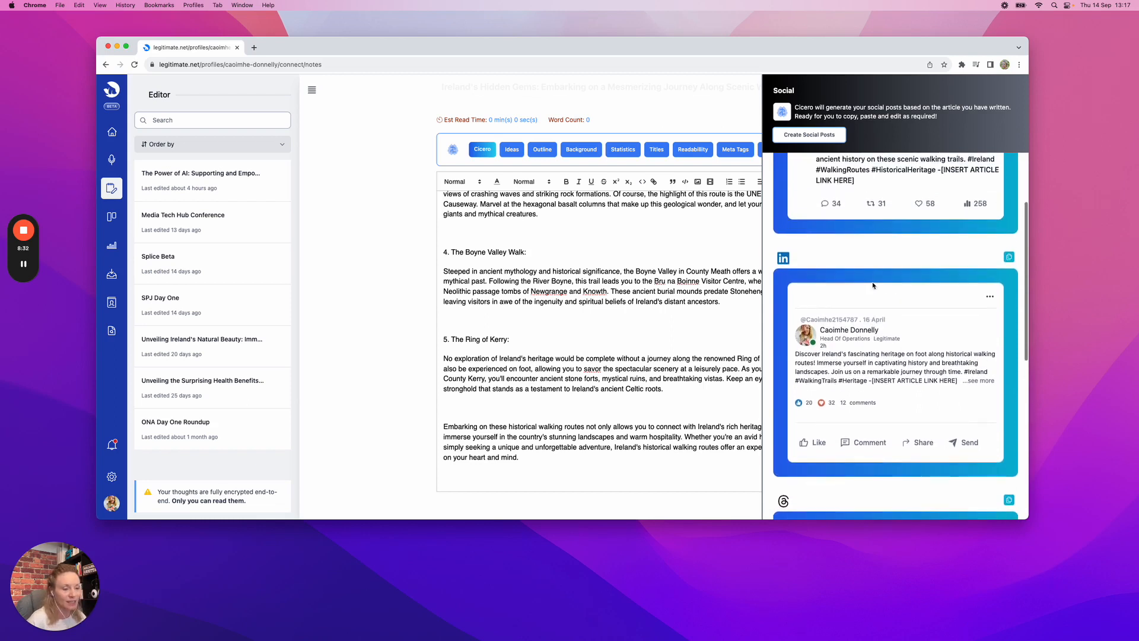
pyautogui.scroll(5, 873, 286)
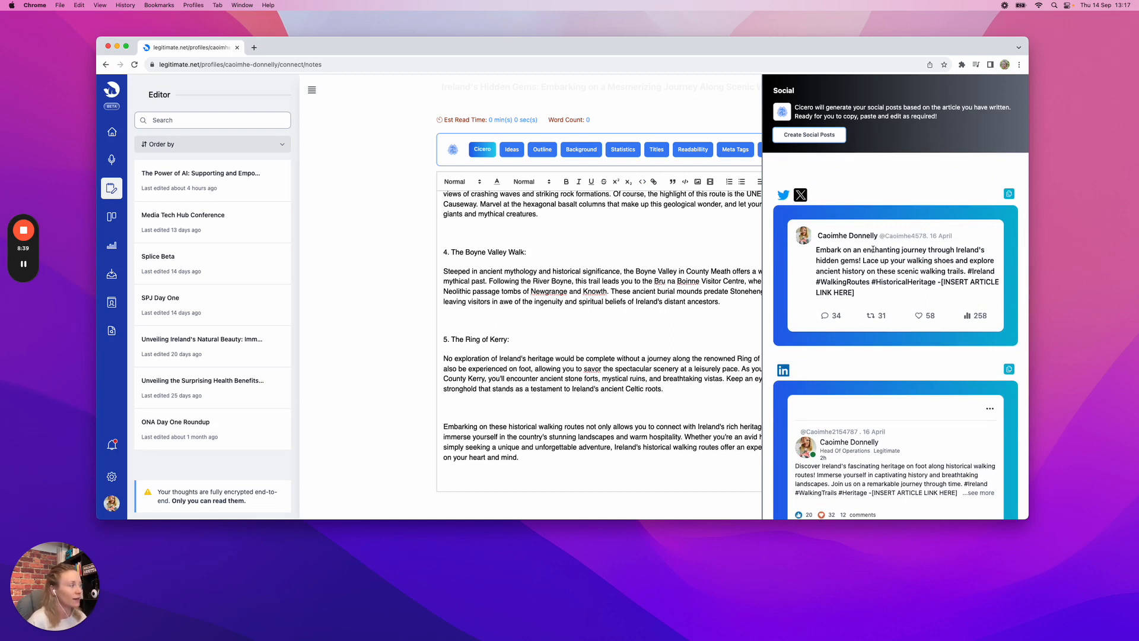
pyautogui.scroll(-3, 842, 261)
pyautogui.scroll(-10, 869, 230)
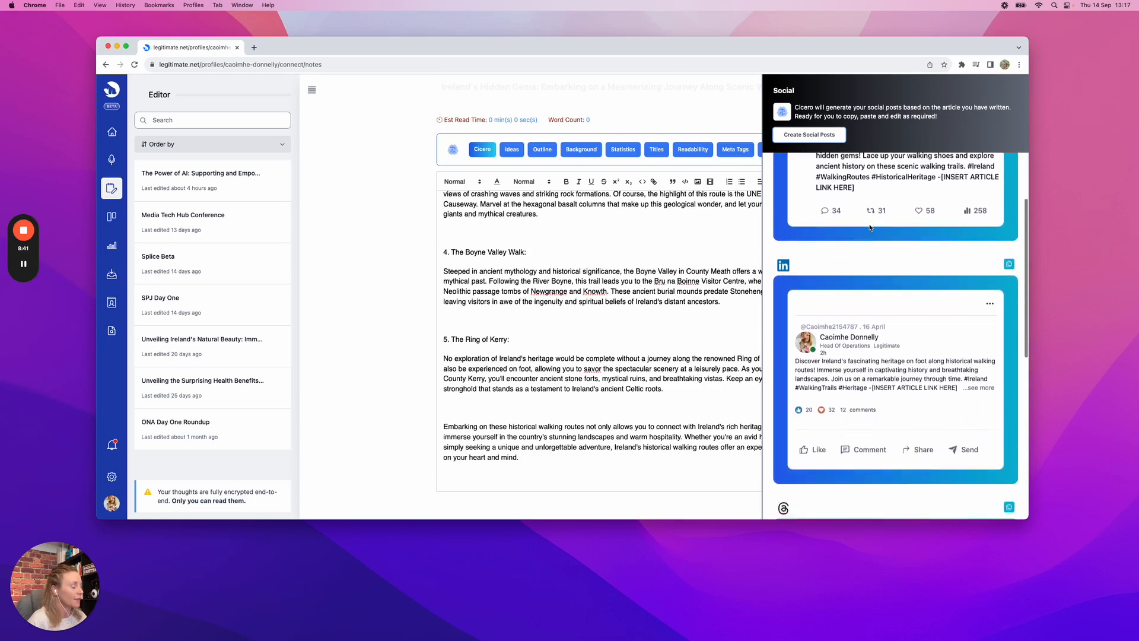
pyautogui.scroll(-3, 869, 223)
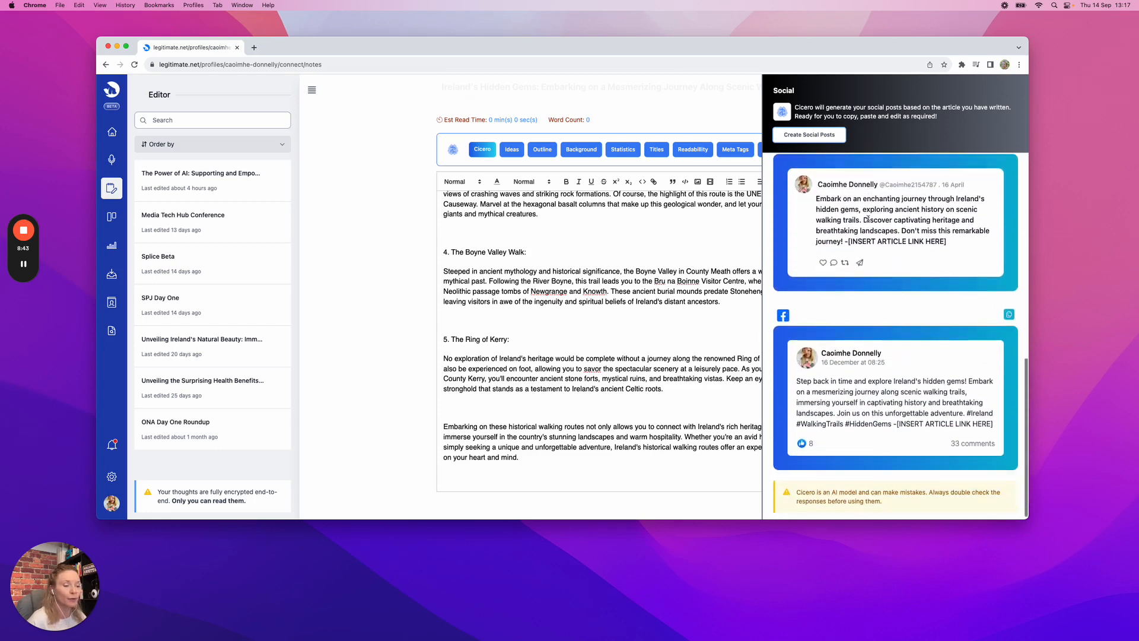
pyautogui.click(677, 339)
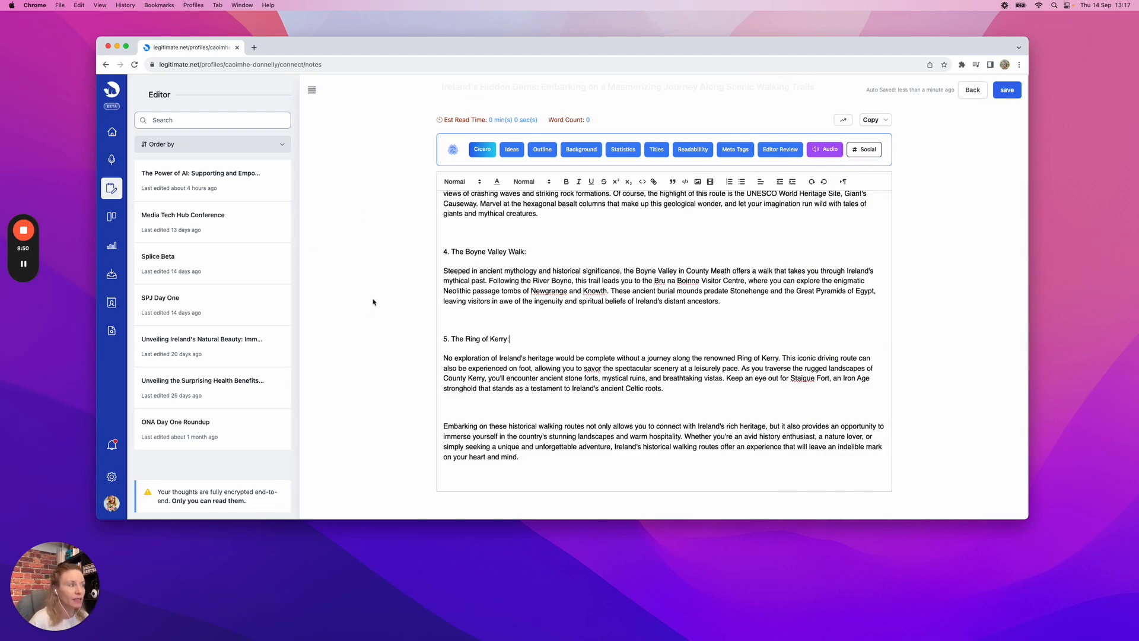
pyautogui.scroll(2, 377, 298)
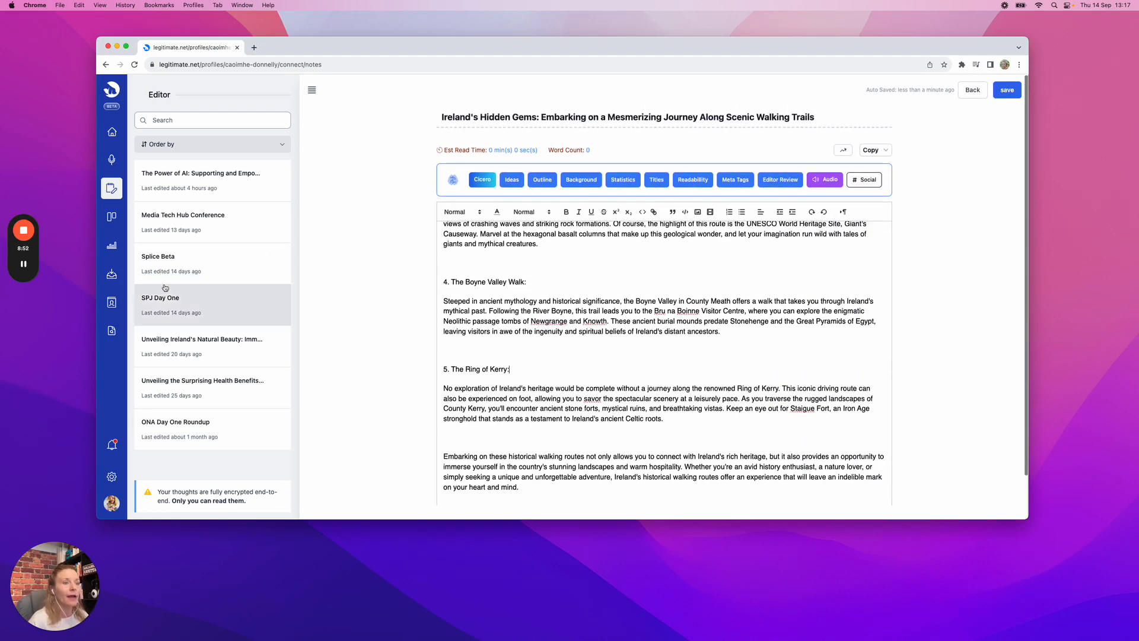